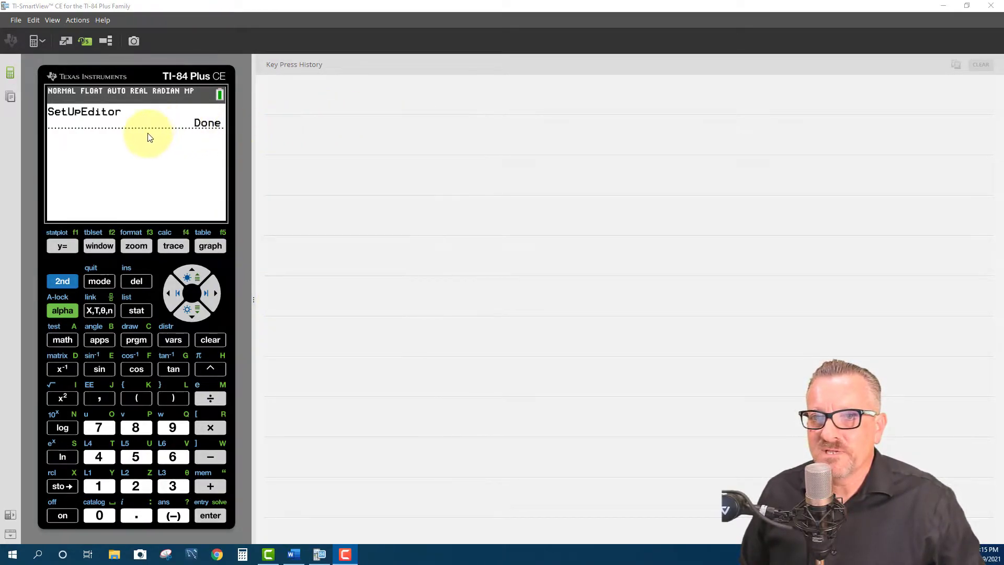
Step: Clear the home screen and check the contents of the statistics list editor, returning to the home screen
left_click(205, 342)
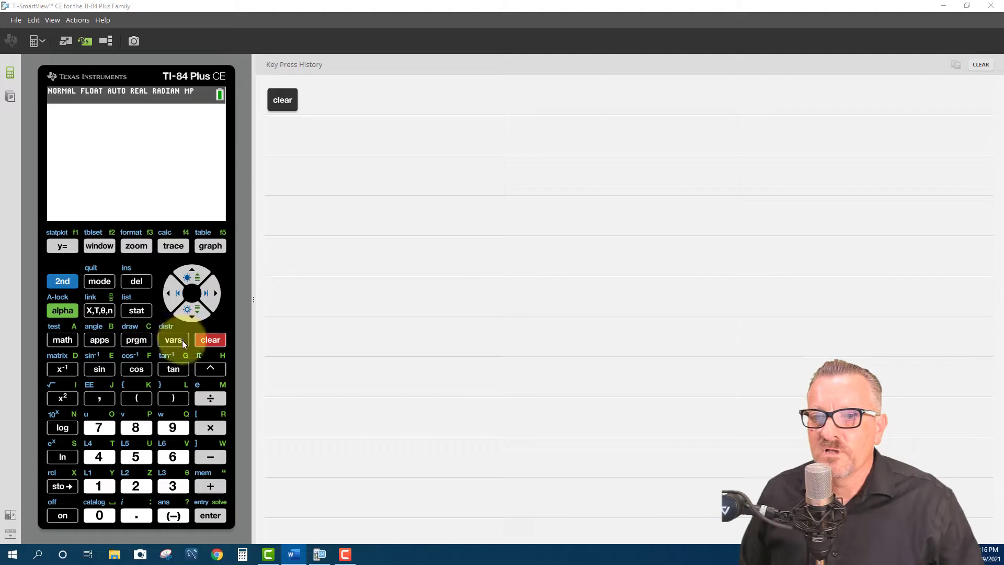
left_click(137, 311)
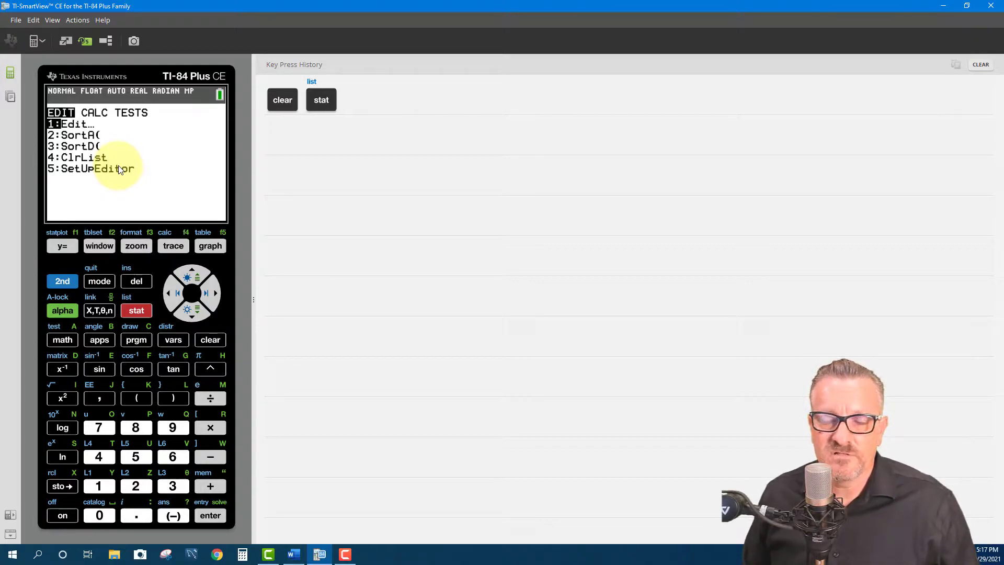
left_click(210, 515)
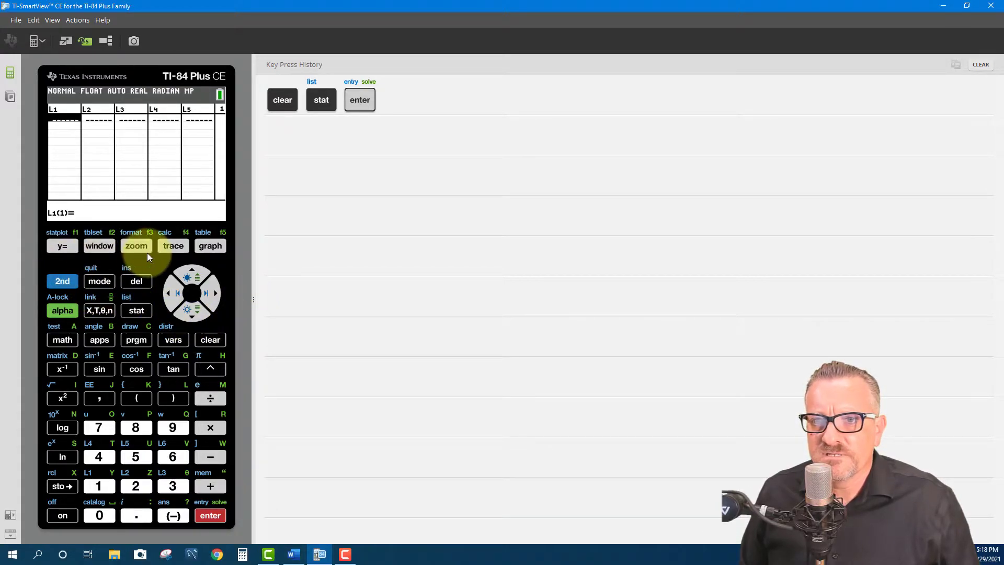
left_click(61, 281)
left_click(100, 281)
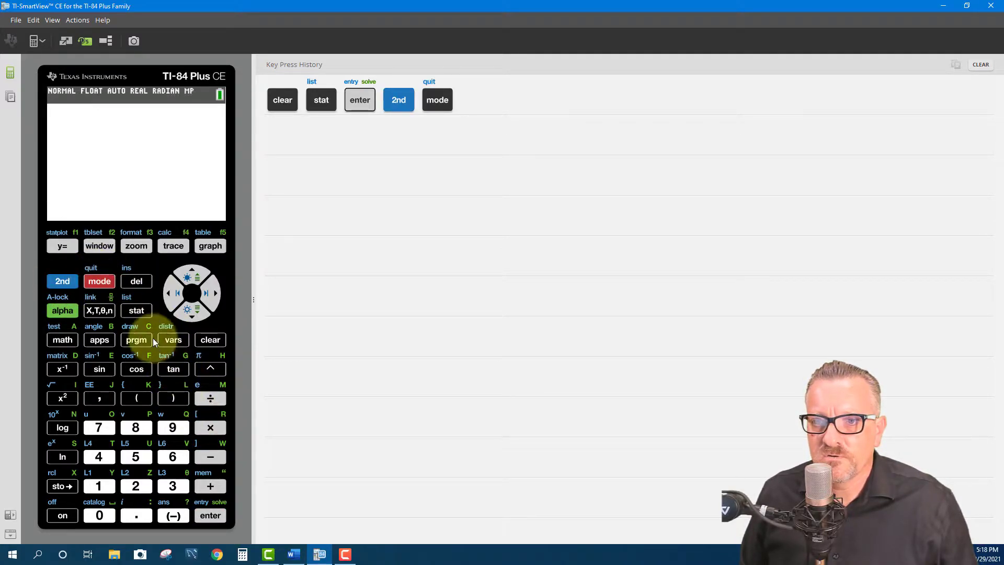
Step: Run the SetUpEditor command to restore the default lists in the list editor
left_click(137, 311)
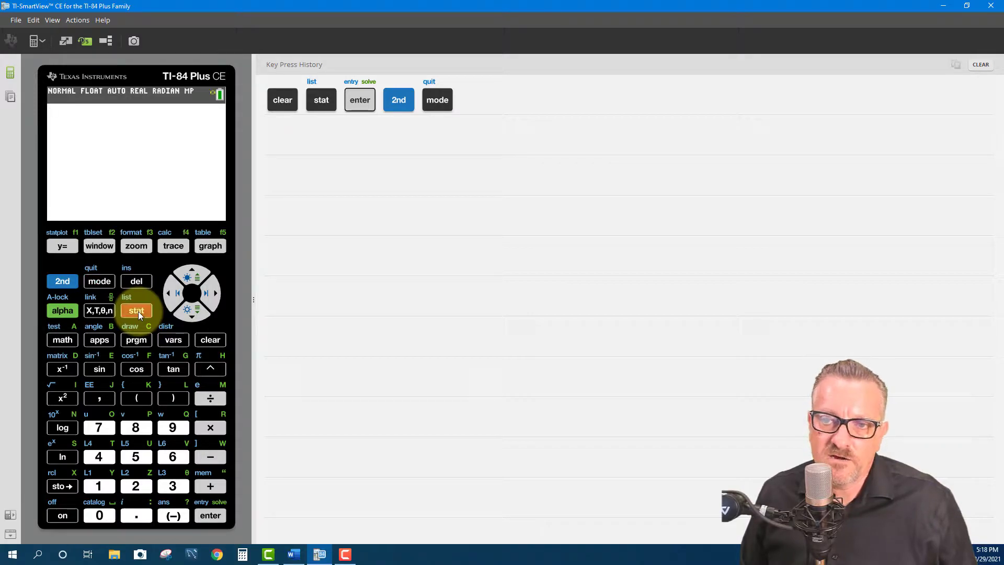
left_click(196, 313)
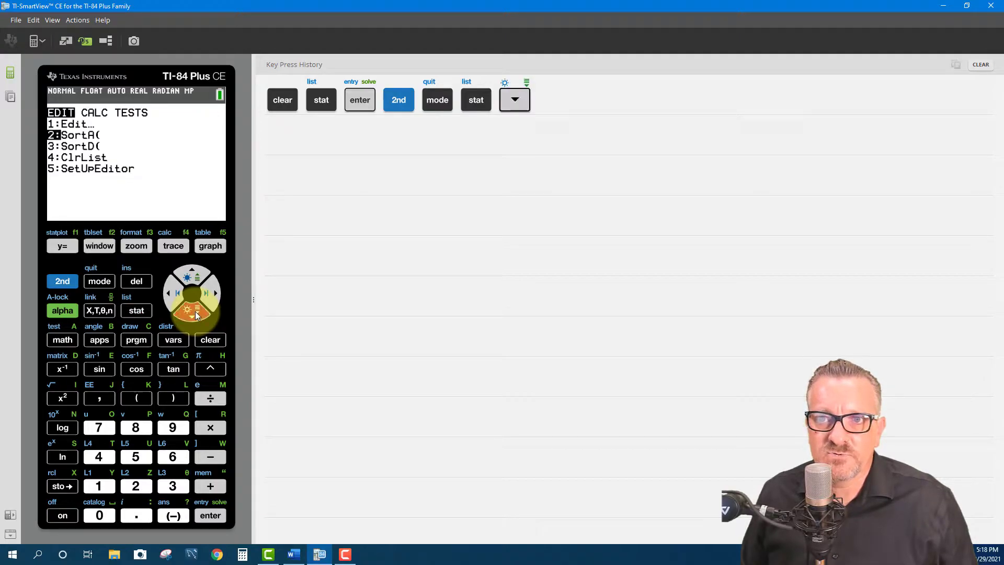
left_click(196, 313)
left_click(196, 312)
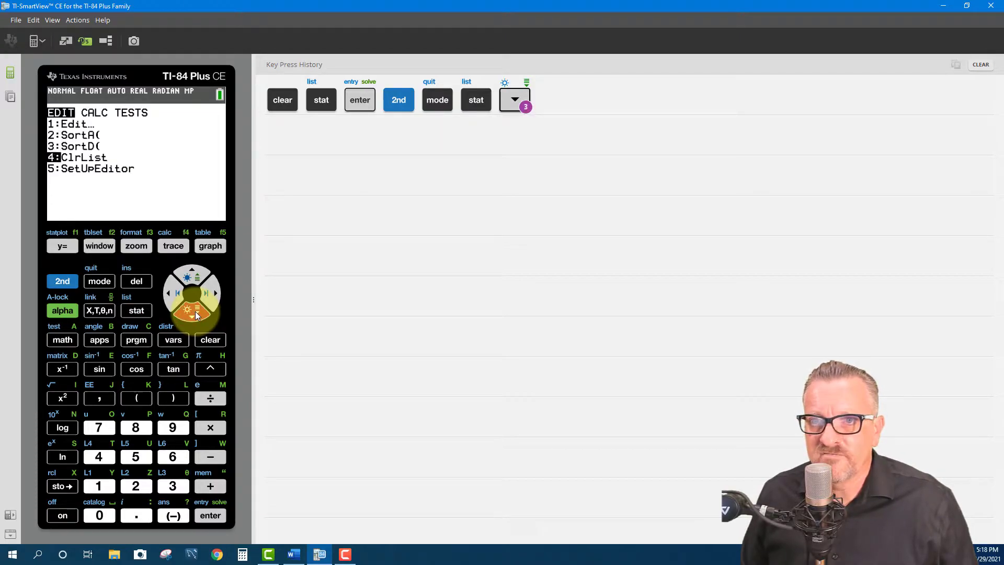
left_click(195, 313)
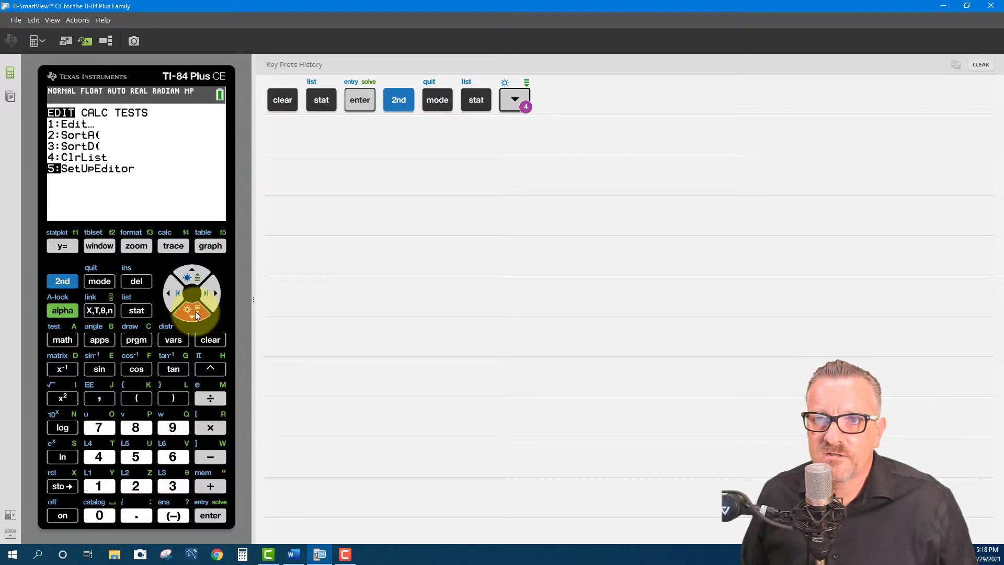
left_click(211, 515)
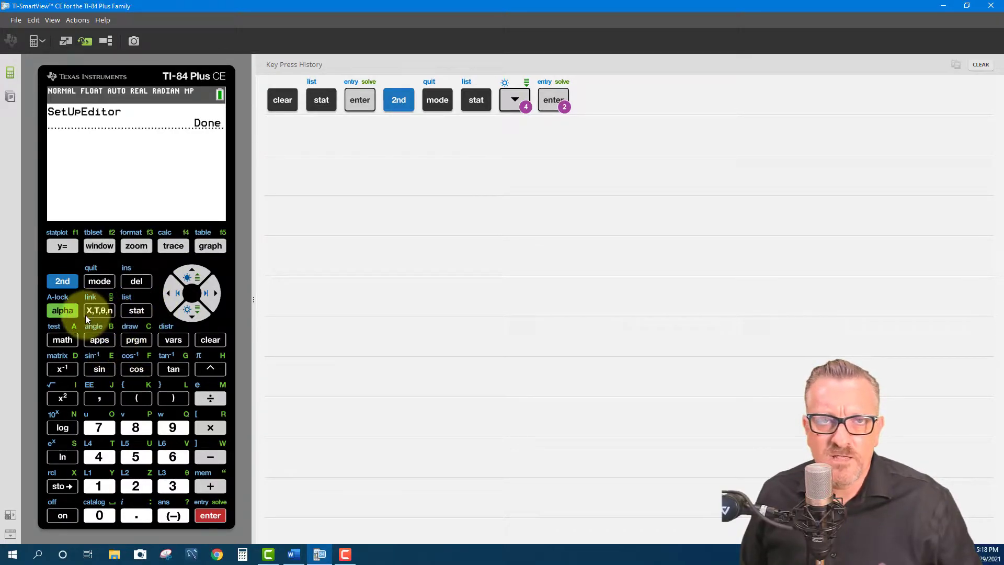
Step: Open the statistics list editor and move the cursor across lists L1 to L4 and back to the first entry of L1
left_click(136, 312)
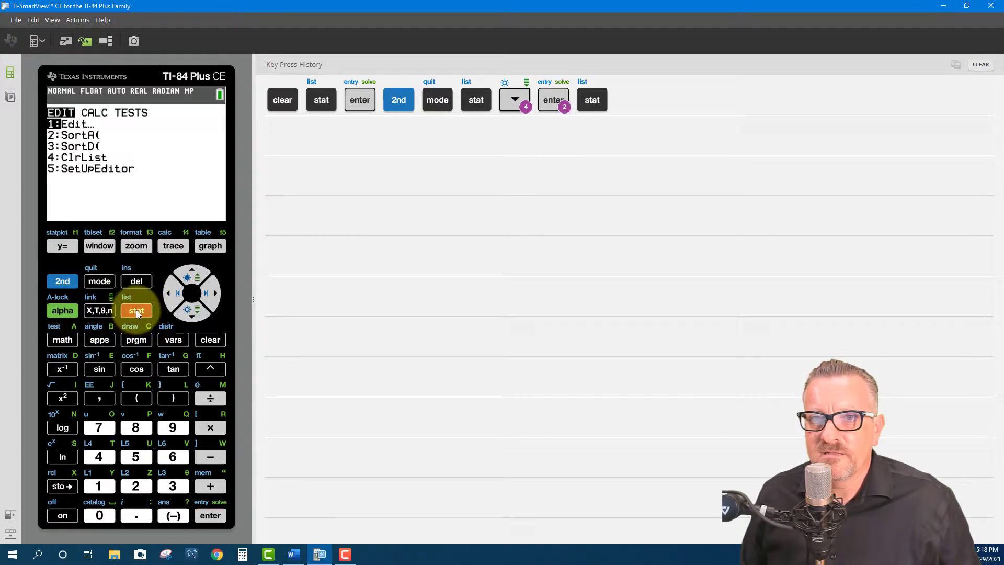
left_click(216, 516)
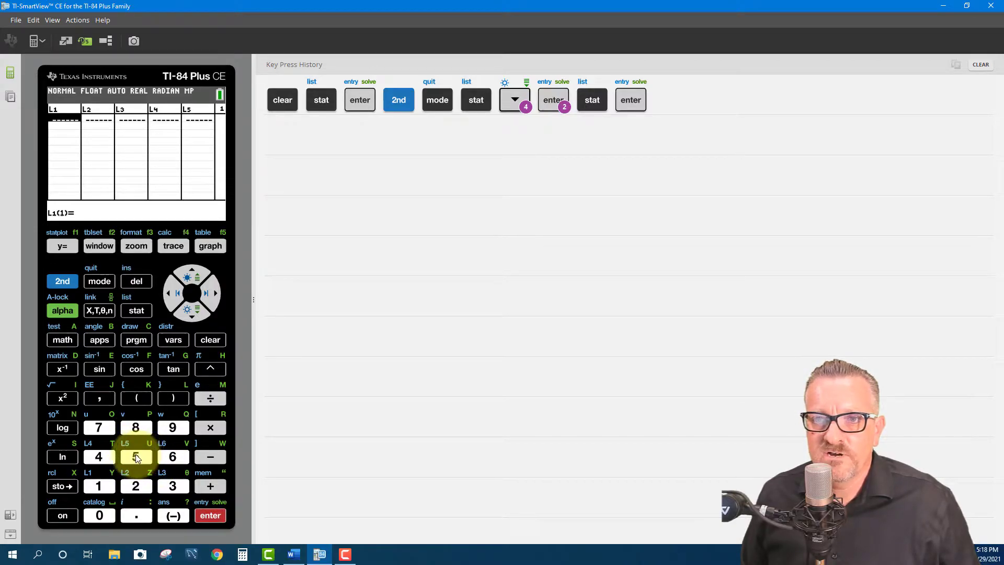
left_click(193, 314)
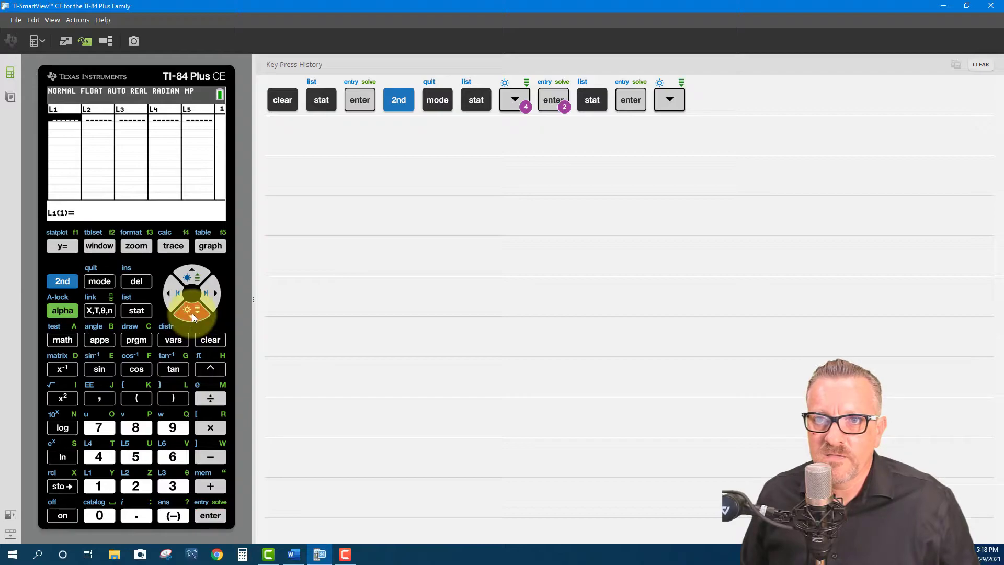
left_click(194, 273)
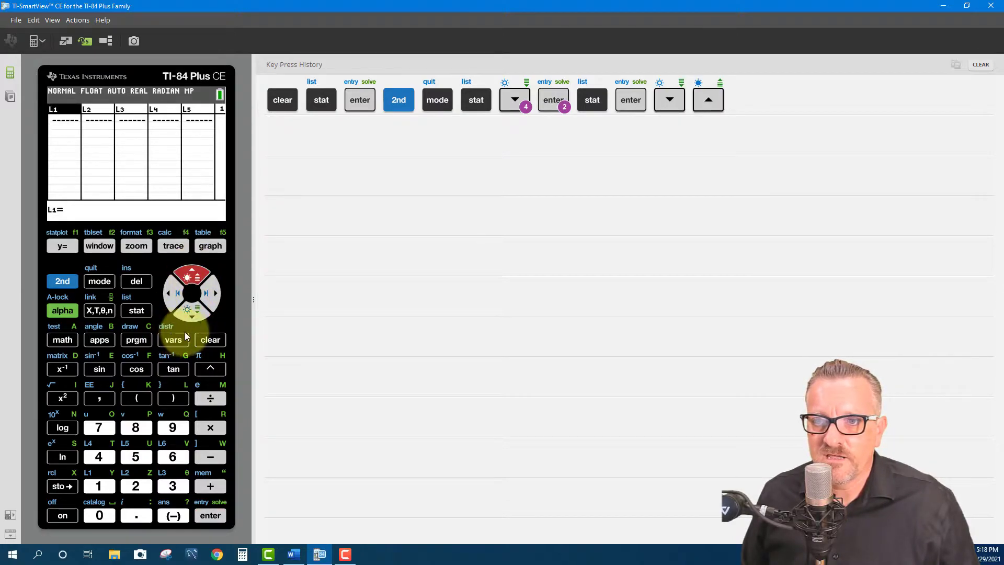
left_click(191, 317)
left_click(213, 296)
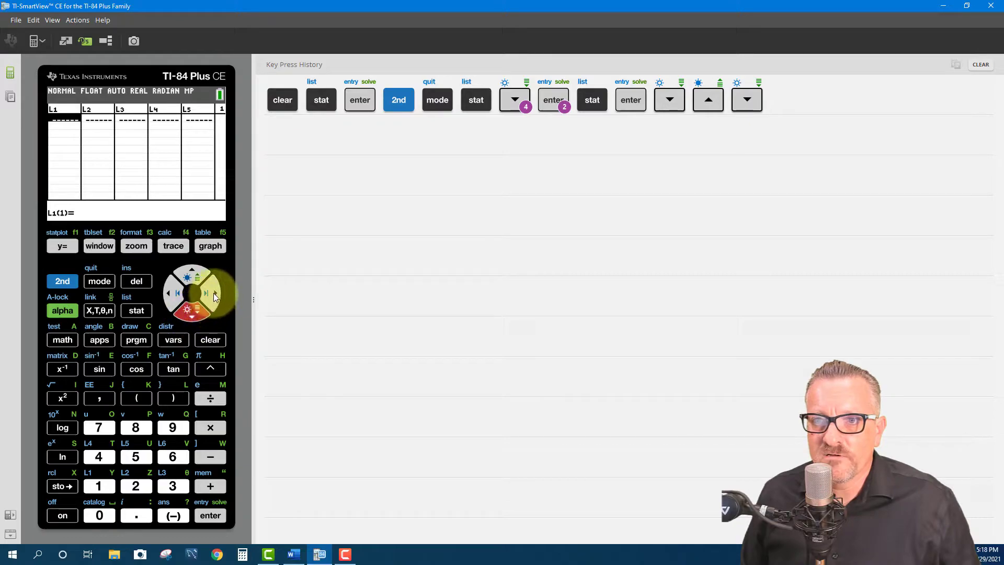
left_click(214, 295)
left_click(214, 296)
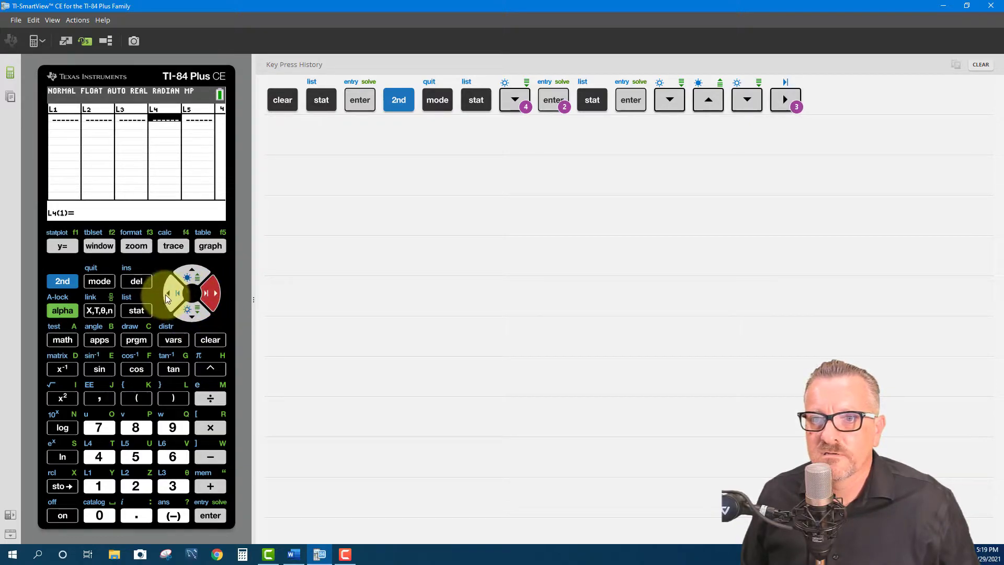
left_click(167, 295)
left_click(166, 295)
left_click(167, 295)
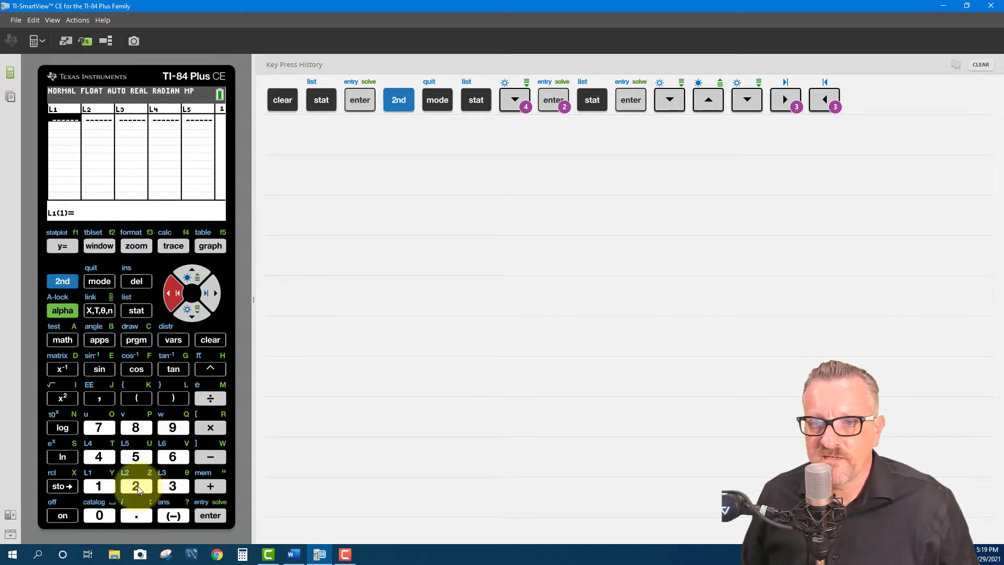
Step: Enter the values 5, 5 and 9 as the first three entries of list L1
left_click(140, 460)
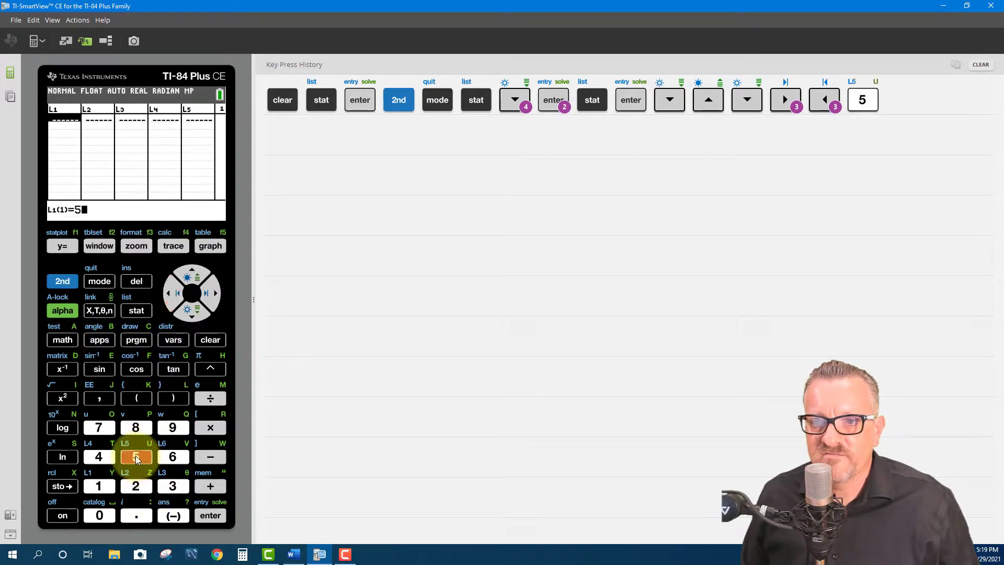
left_click(211, 516)
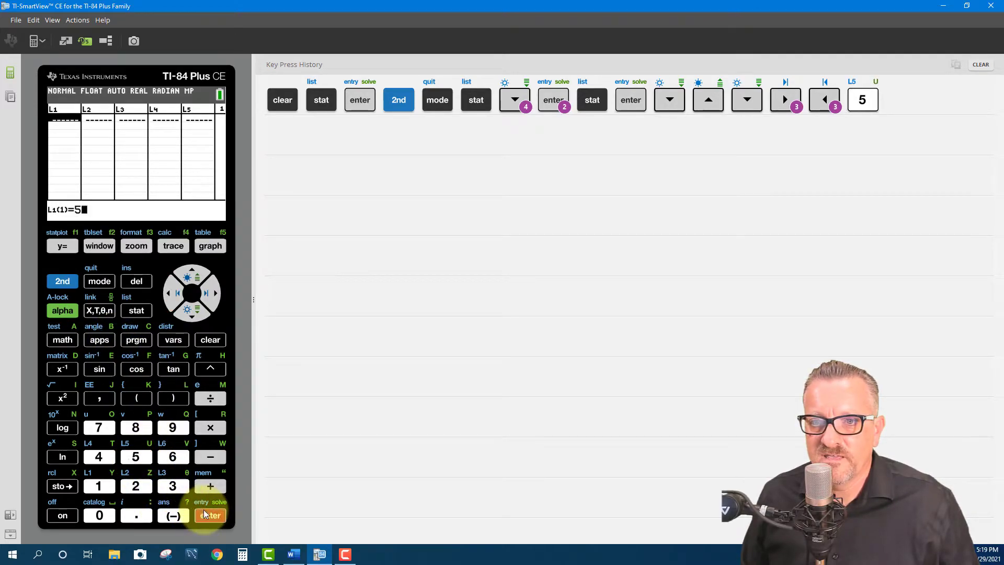
left_click(131, 460)
left_click(210, 515)
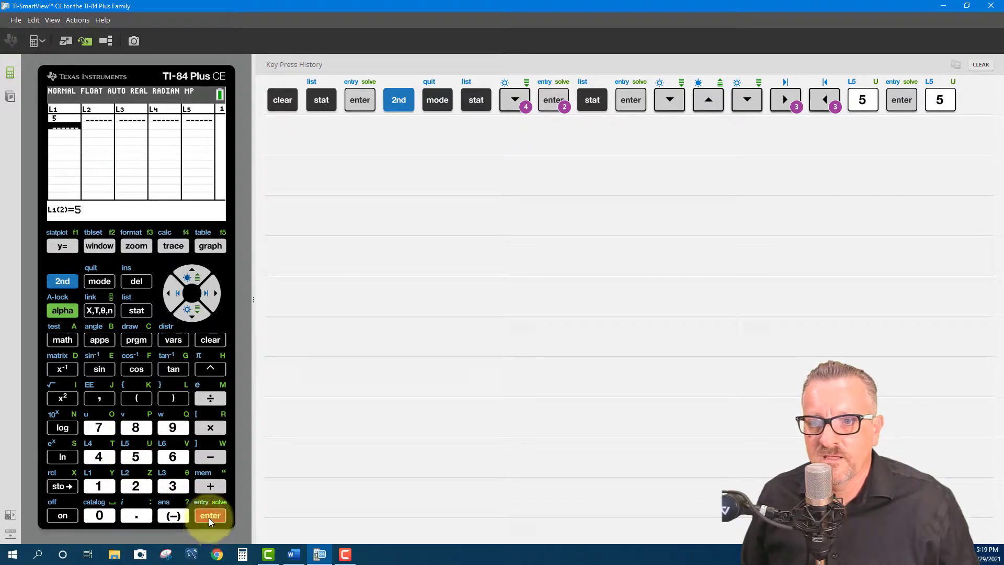
left_click(172, 428)
left_click(211, 515)
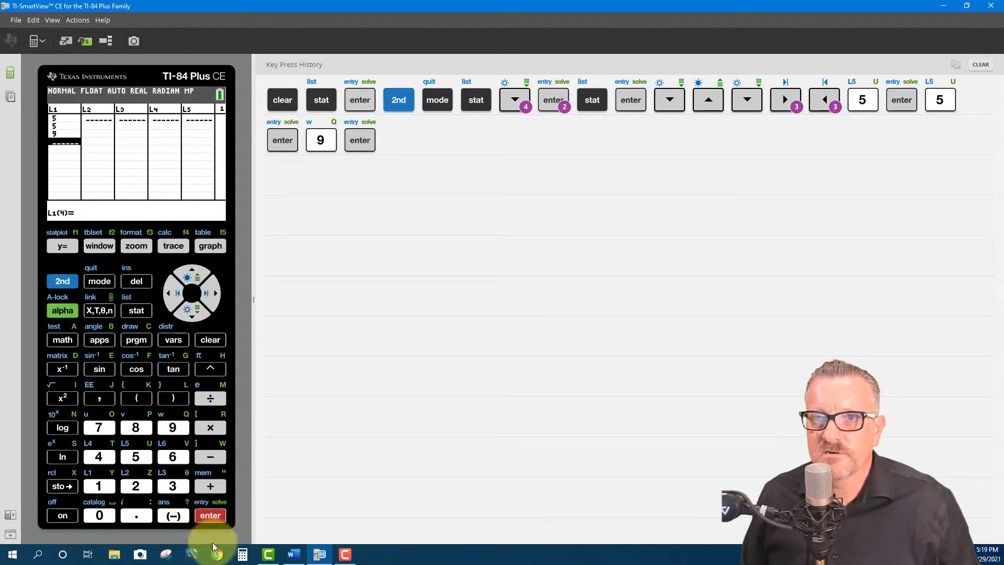
Step: Delete the third entry of list L1
left_click(193, 274)
left_click(195, 272)
left_click(195, 272)
left_click(192, 313)
left_click(191, 313)
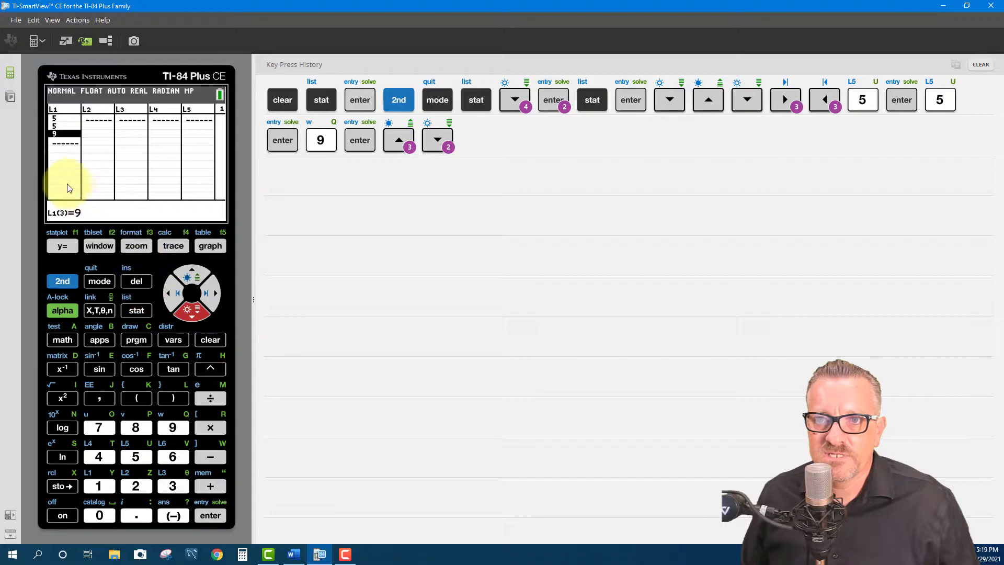
left_click(134, 282)
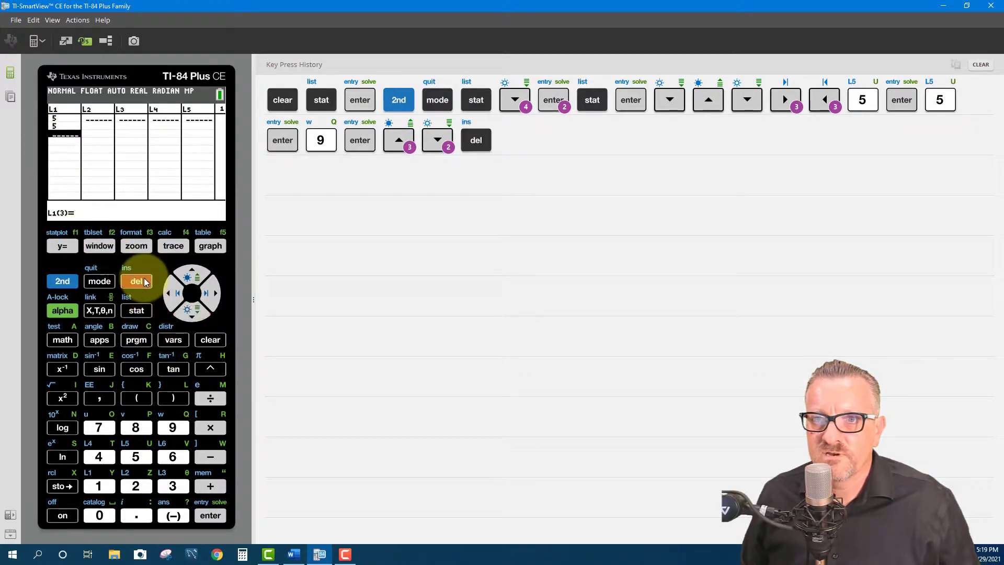
Step: Move to the L1 heading and browse the list headings to L3, then back past L1 to L6
left_click(192, 276)
left_click(192, 276)
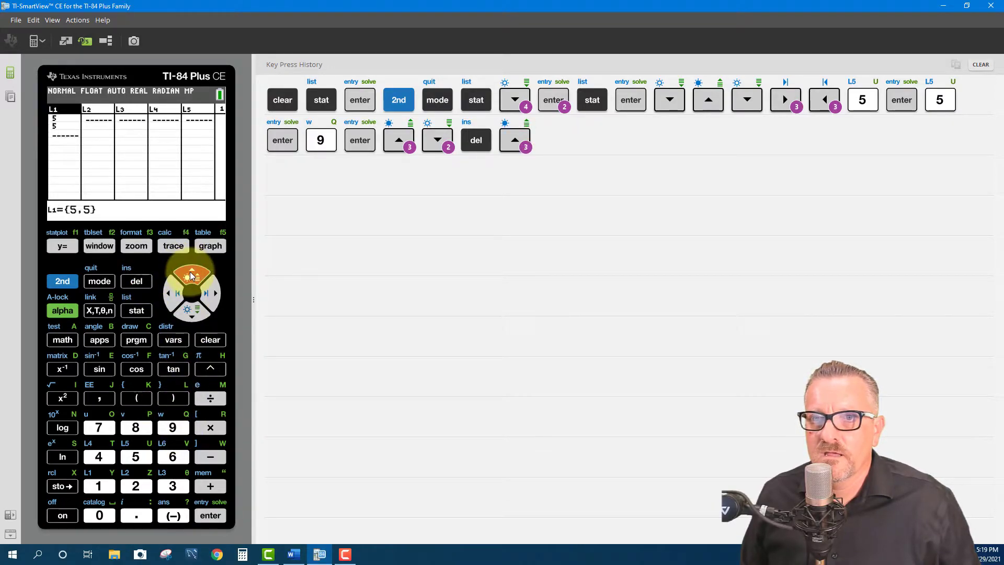
left_click(212, 296)
left_click(214, 298)
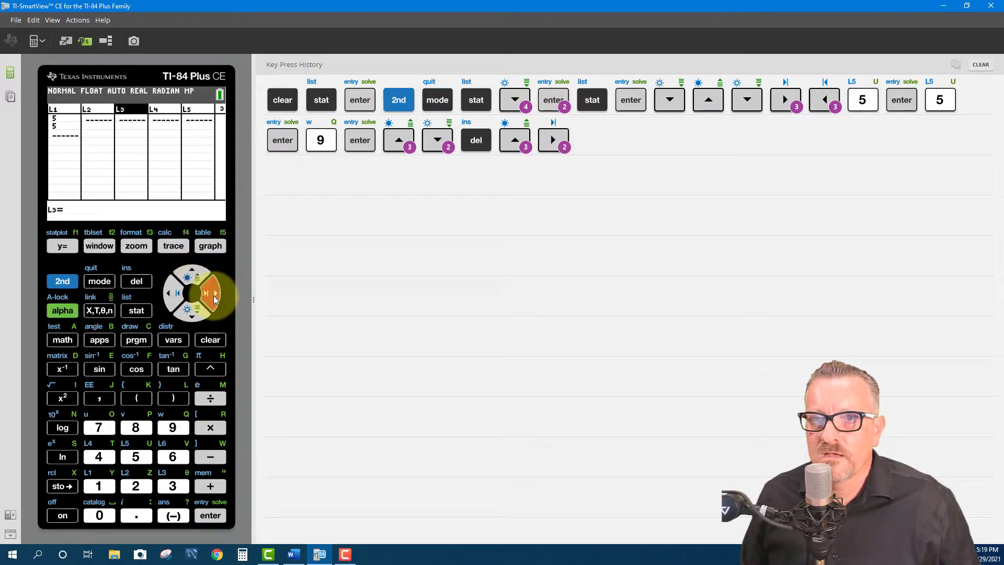
left_click(167, 295)
left_click(166, 295)
left_click(167, 294)
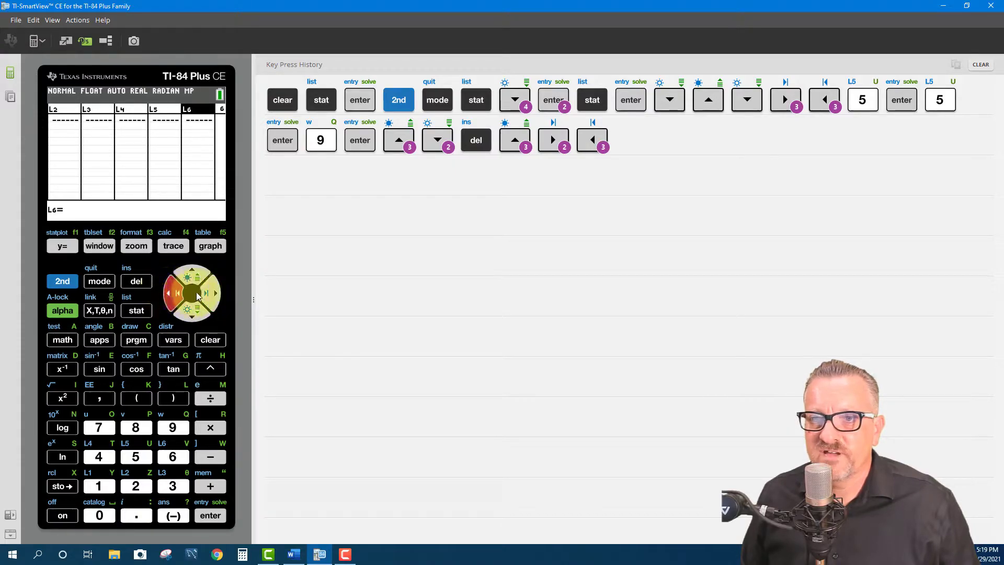
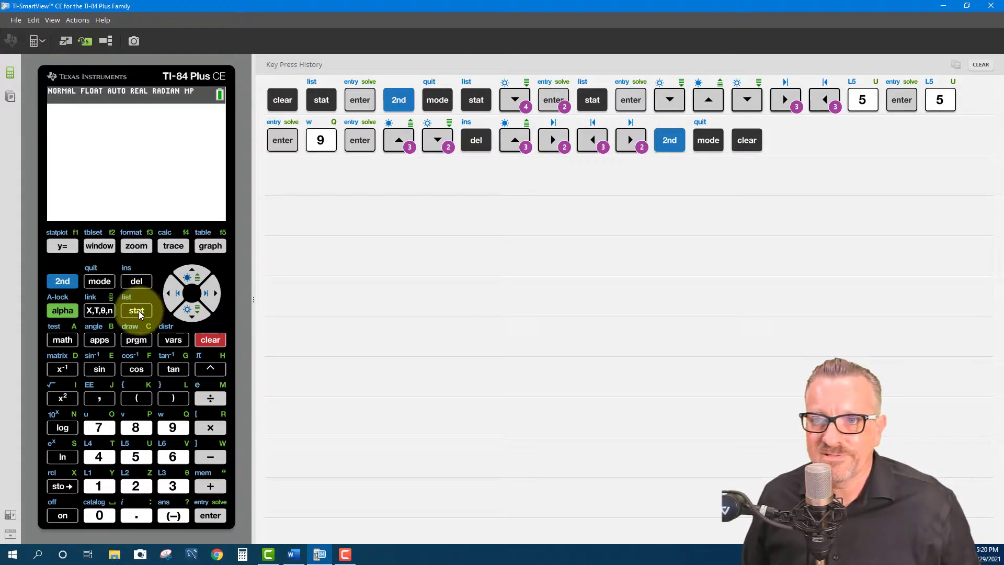
Step: Clear all data from list L1 by running ClrList on the home screen
left_click(138, 312)
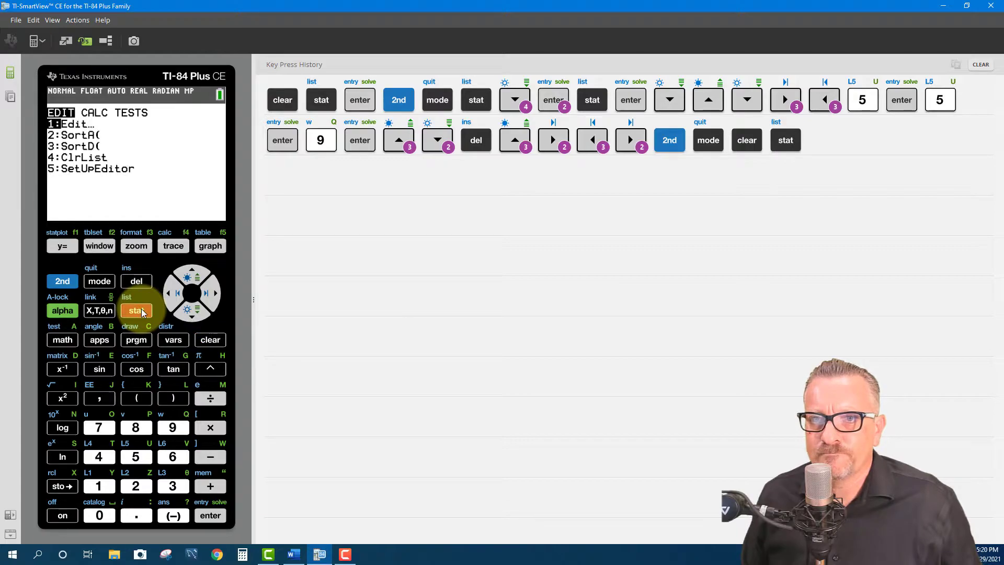
left_click(194, 314)
left_click(194, 315)
left_click(193, 317)
left_click(212, 515)
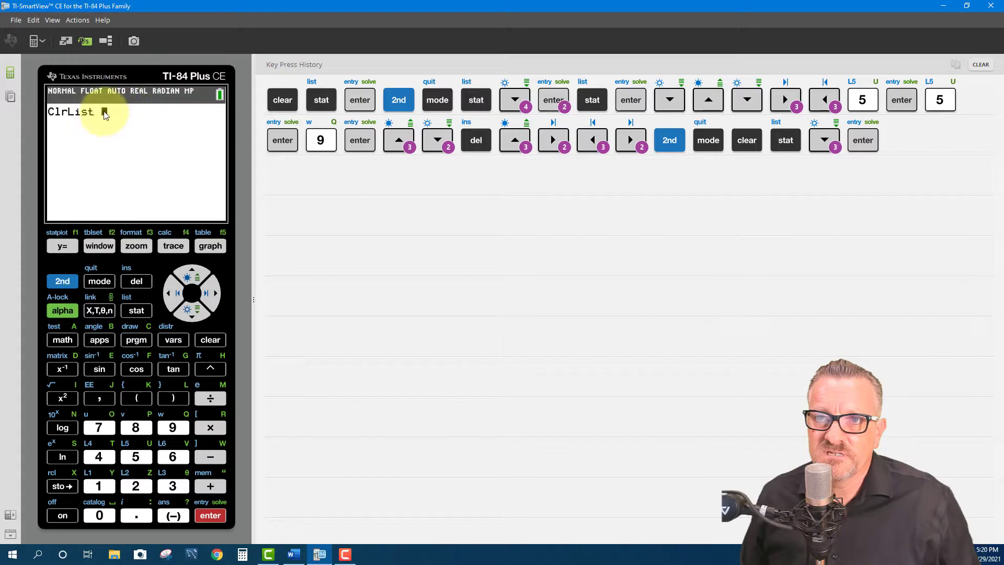
left_click(62, 282)
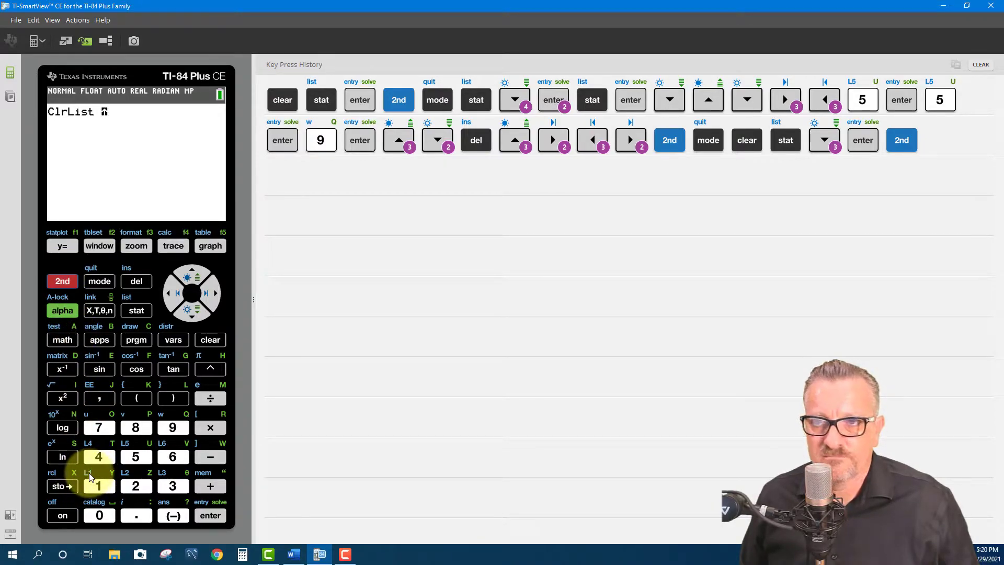
left_click(96, 486)
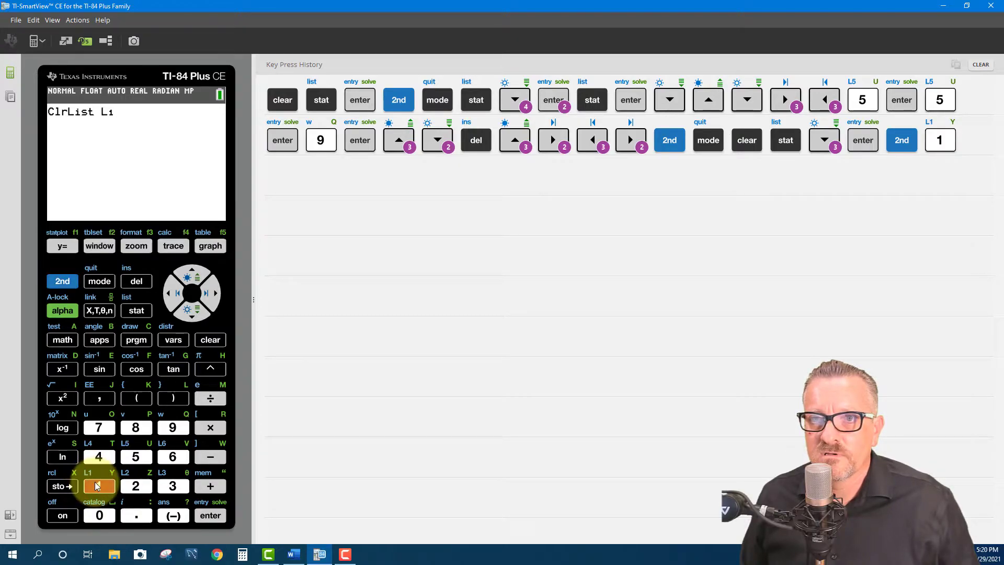
left_click(219, 516)
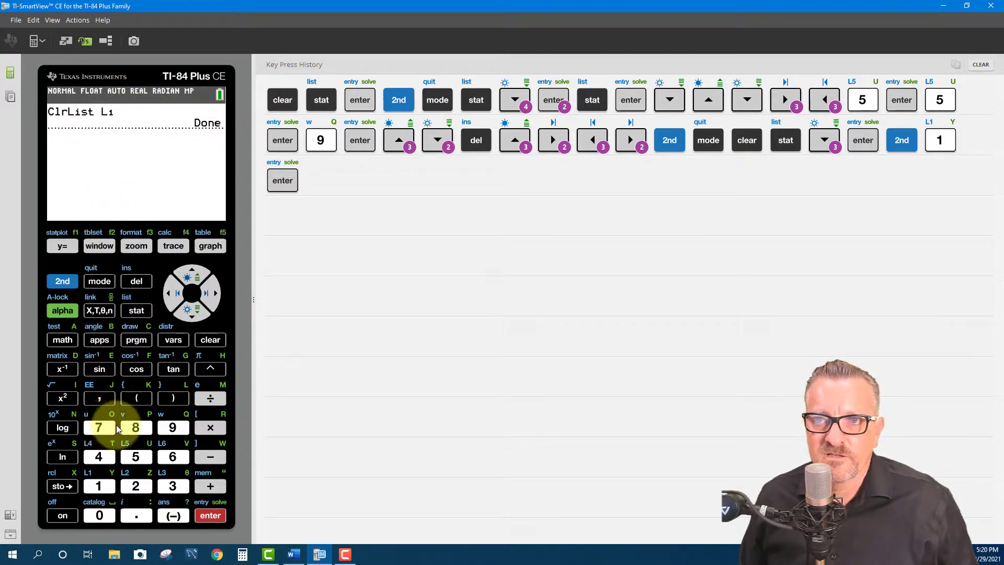
Step: Open the list editor and enter the values 5, 6 and 4 as the first three entries of list L1
left_click(139, 314)
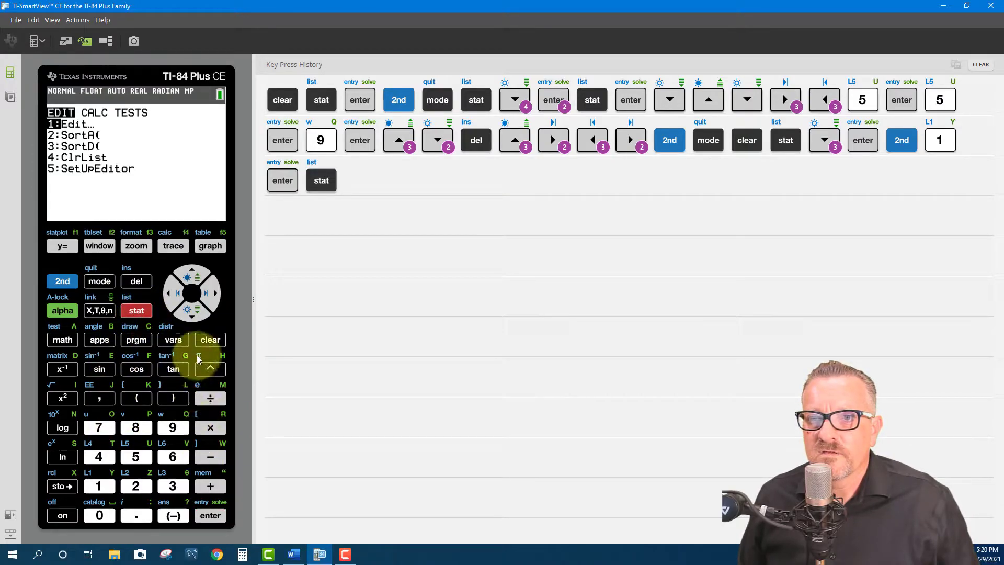
left_click(213, 518)
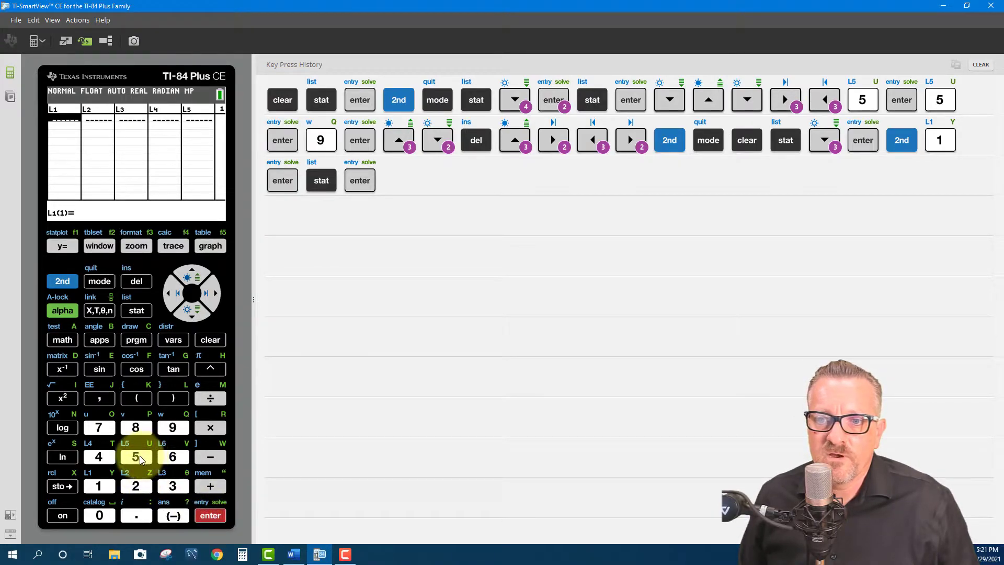
left_click(137, 458)
left_click(210, 517)
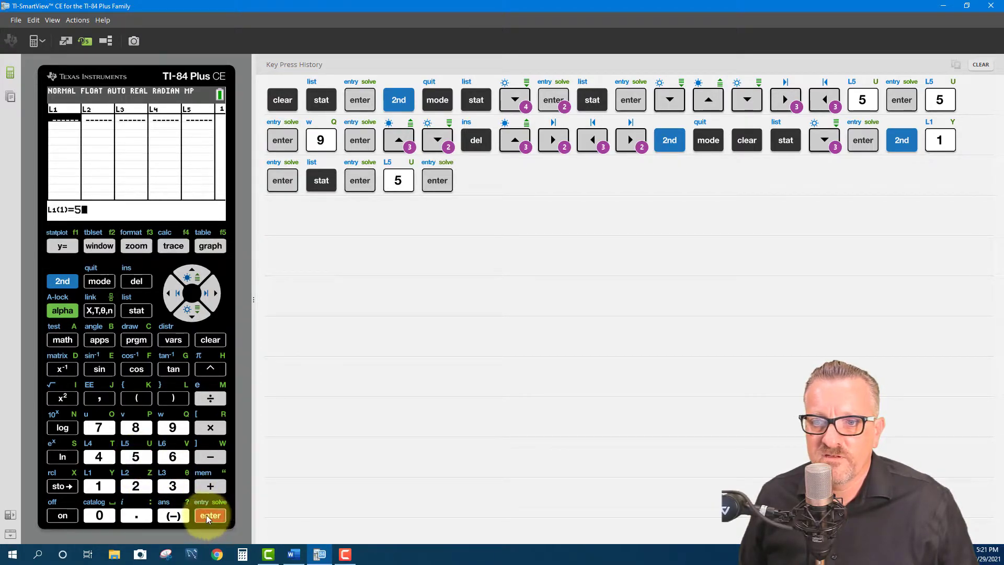
left_click(173, 457)
left_click(210, 516)
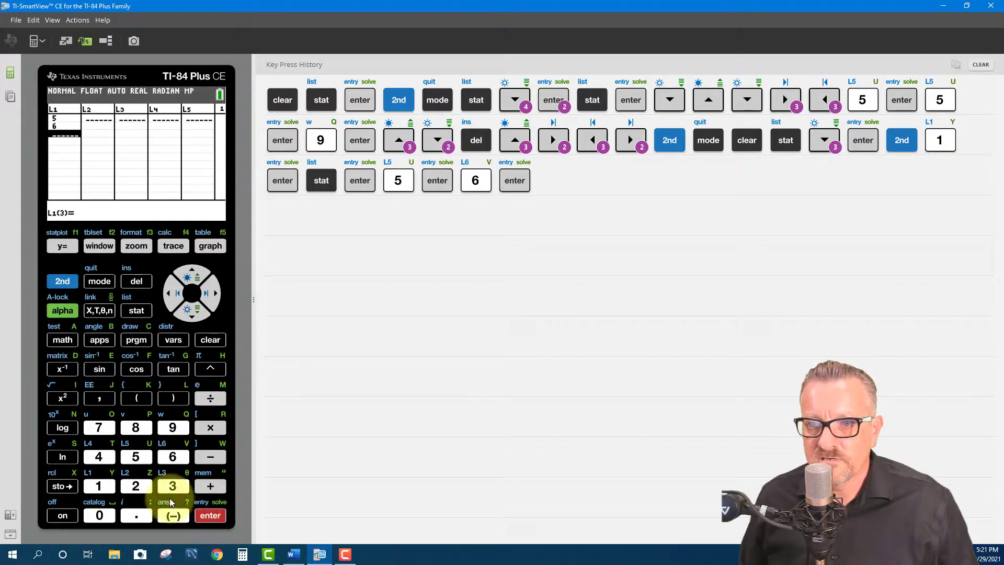
left_click(108, 459)
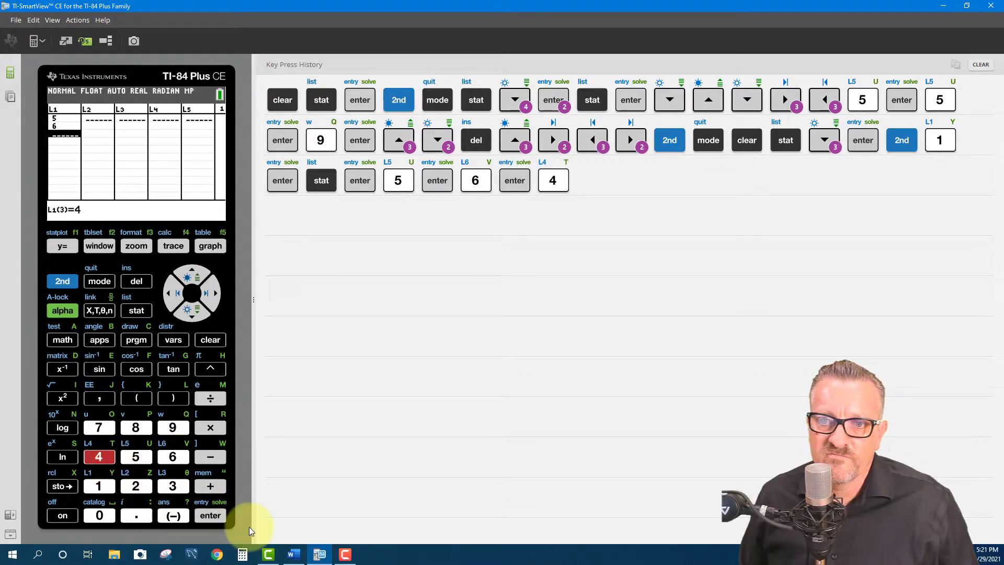
left_click(217, 515)
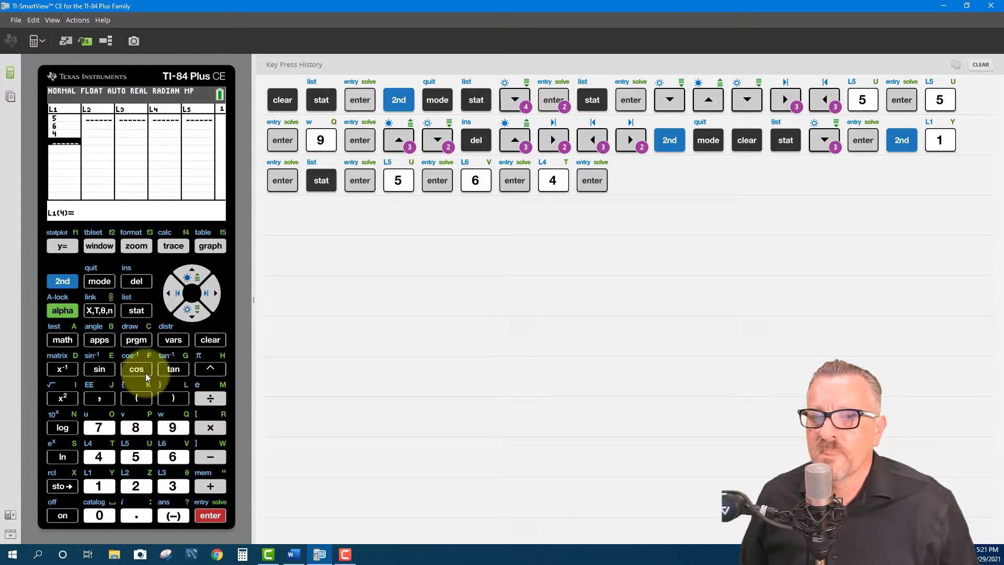
Step: Return to the home screen and display the contents of list L1
left_click(63, 282)
left_click(88, 284)
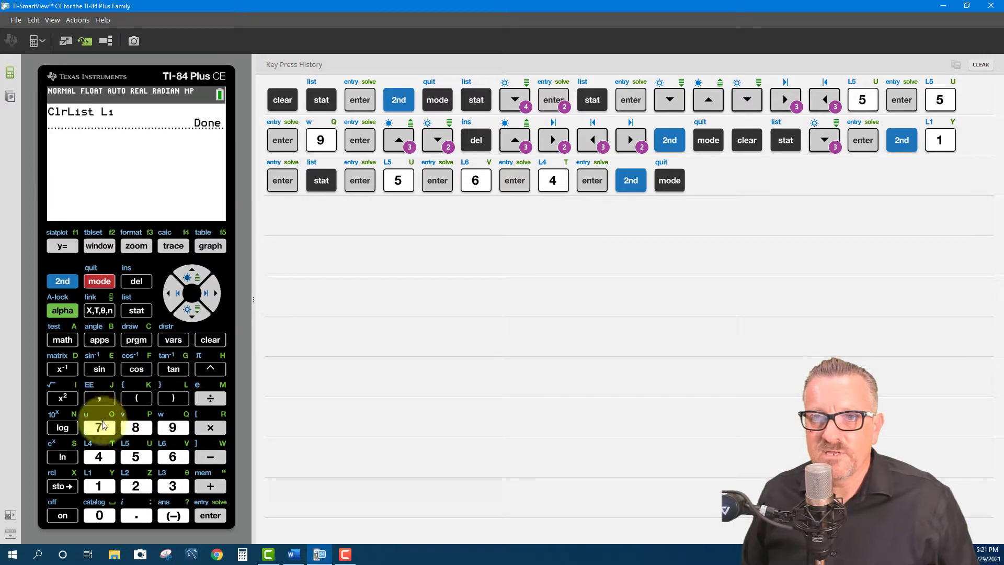
left_click(64, 283)
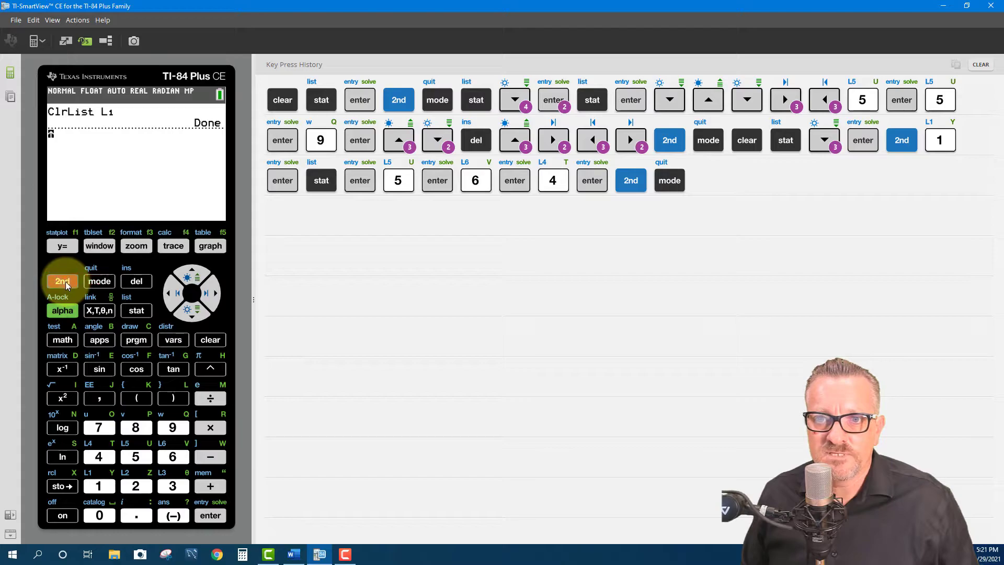
left_click(98, 488)
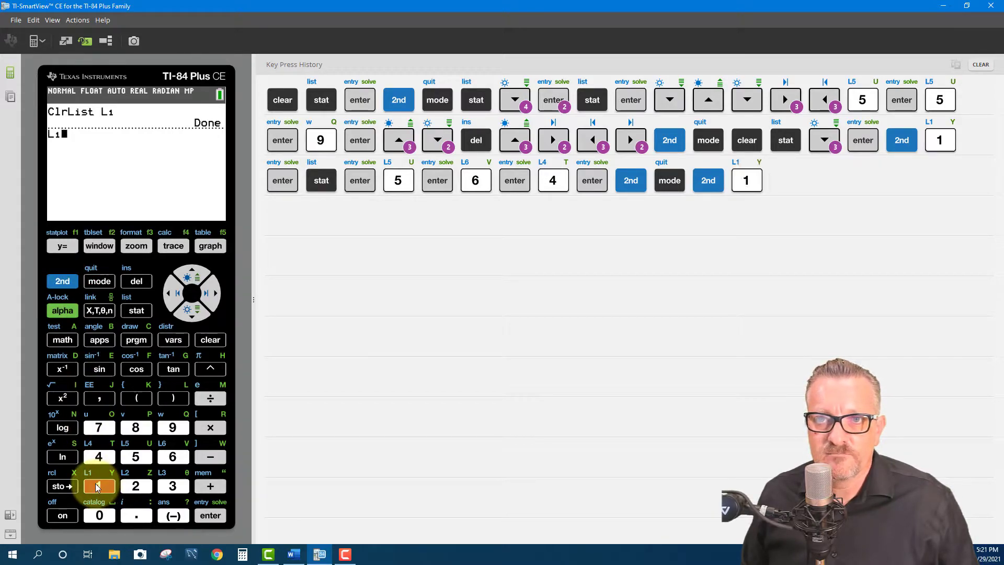
left_click(219, 516)
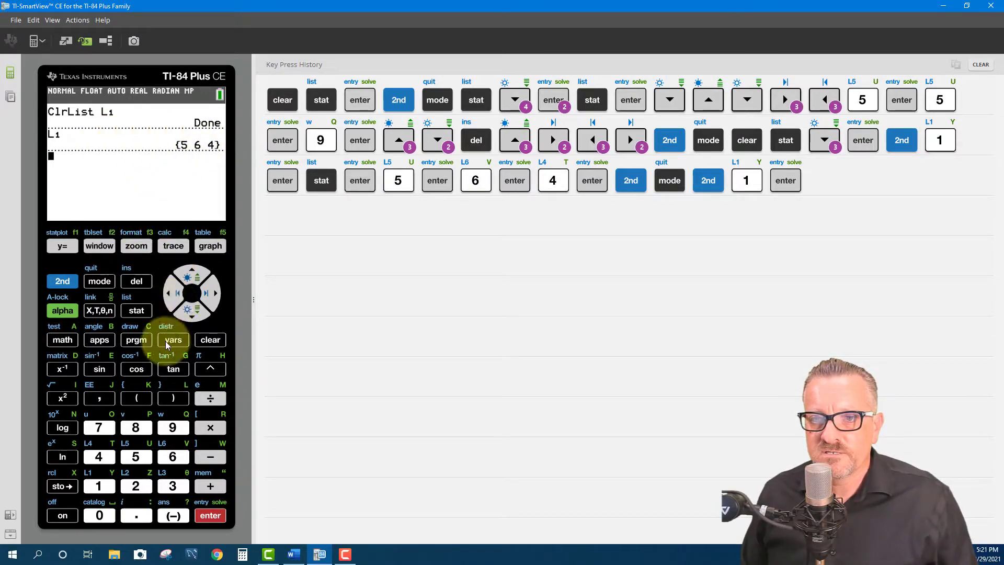
Step: Write the list {7,8,9} on the home screen, with curly braces and commas separating the values
left_click(62, 281)
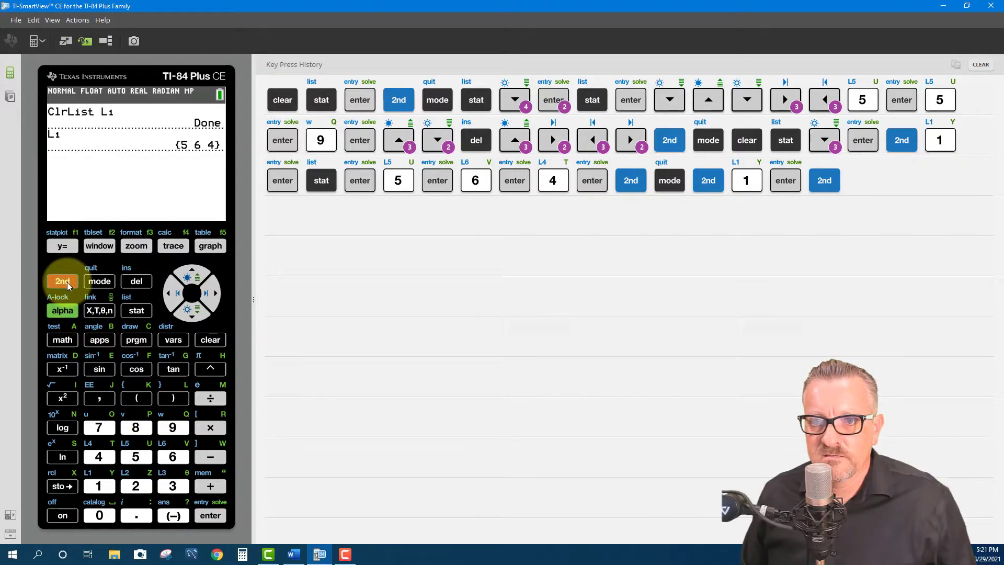
left_click(124, 387)
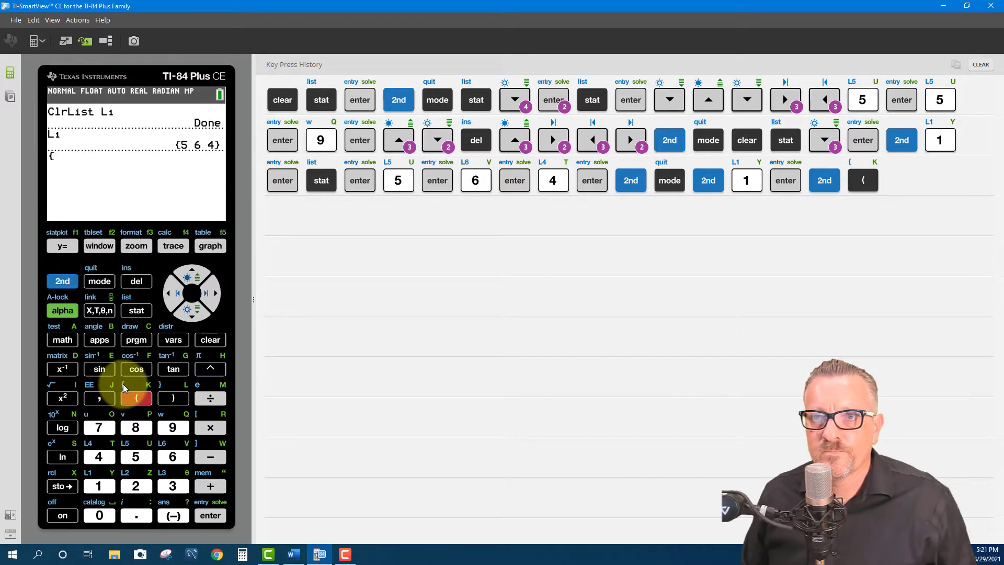
left_click(100, 428)
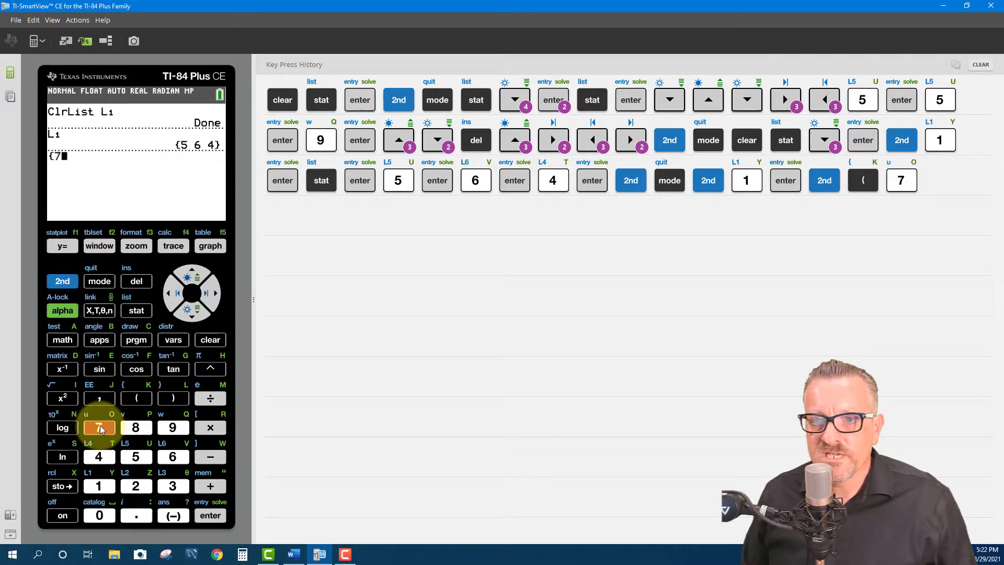
left_click(173, 428)
left_click(135, 428)
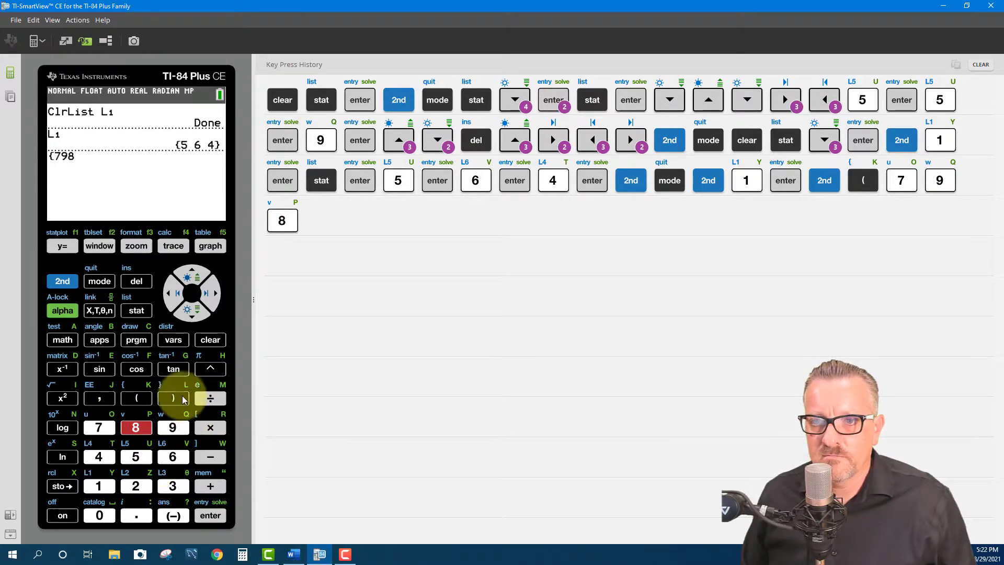
left_click(169, 291)
left_click(169, 291)
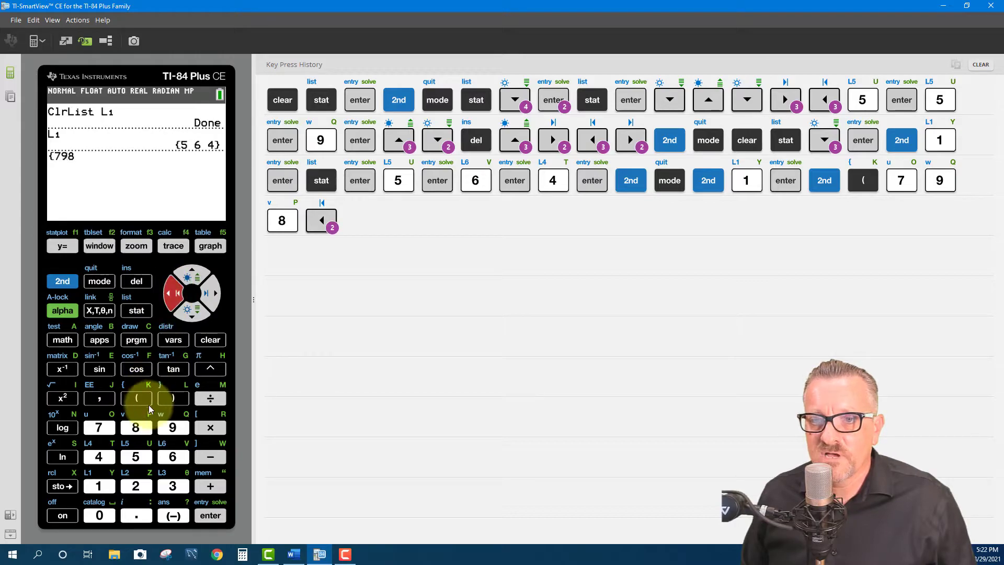
left_click(100, 399)
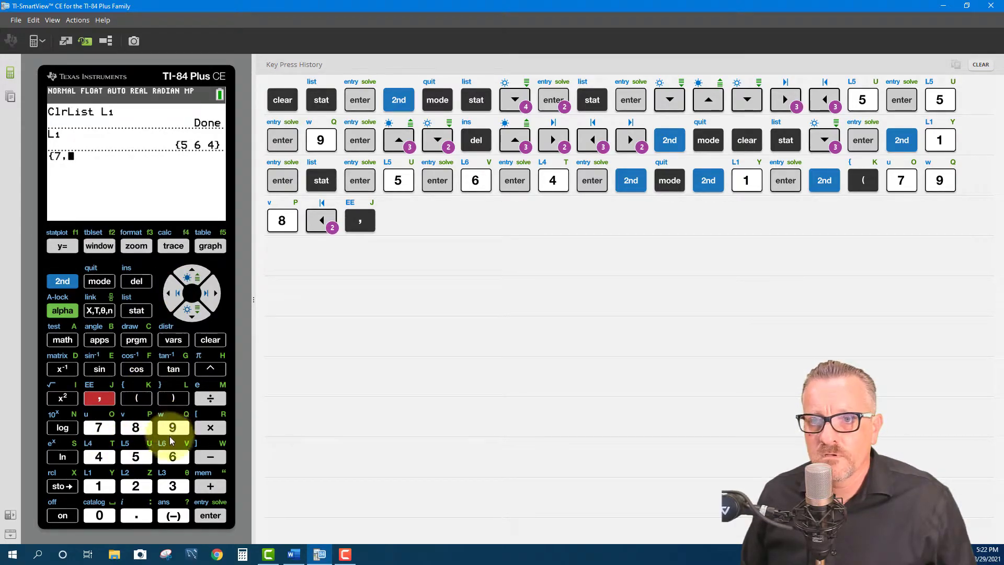
left_click(214, 296)
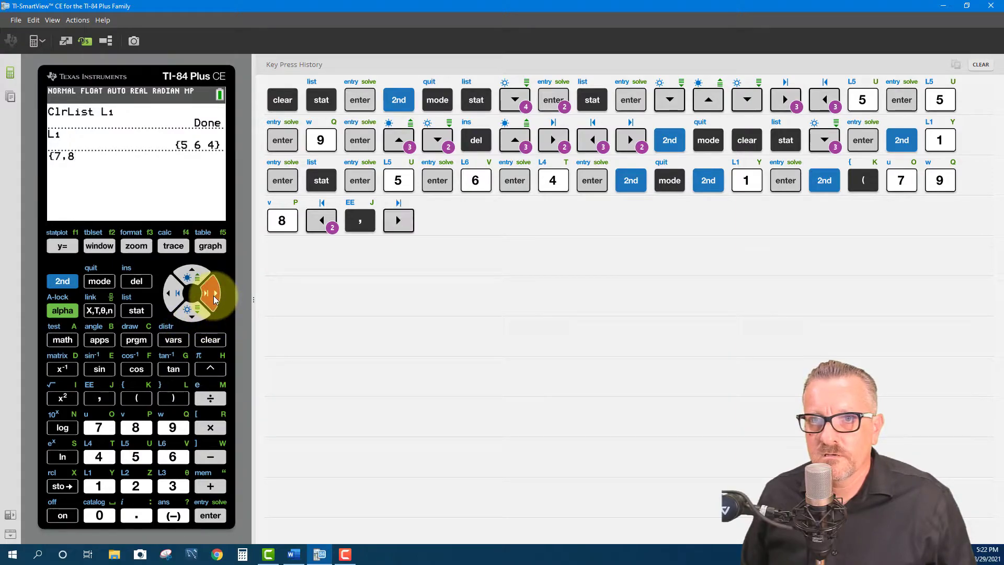
left_click(99, 398)
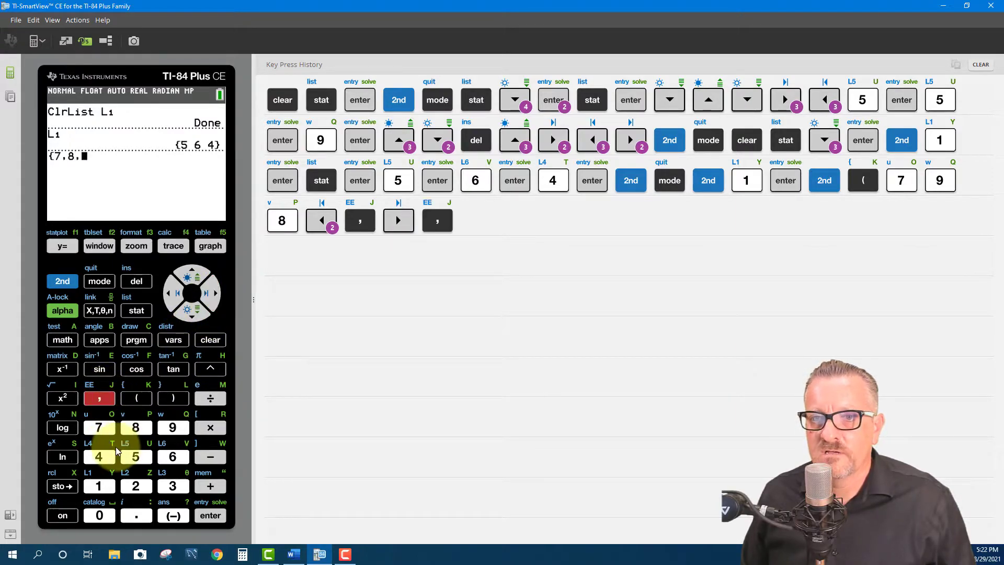
left_click(185, 429)
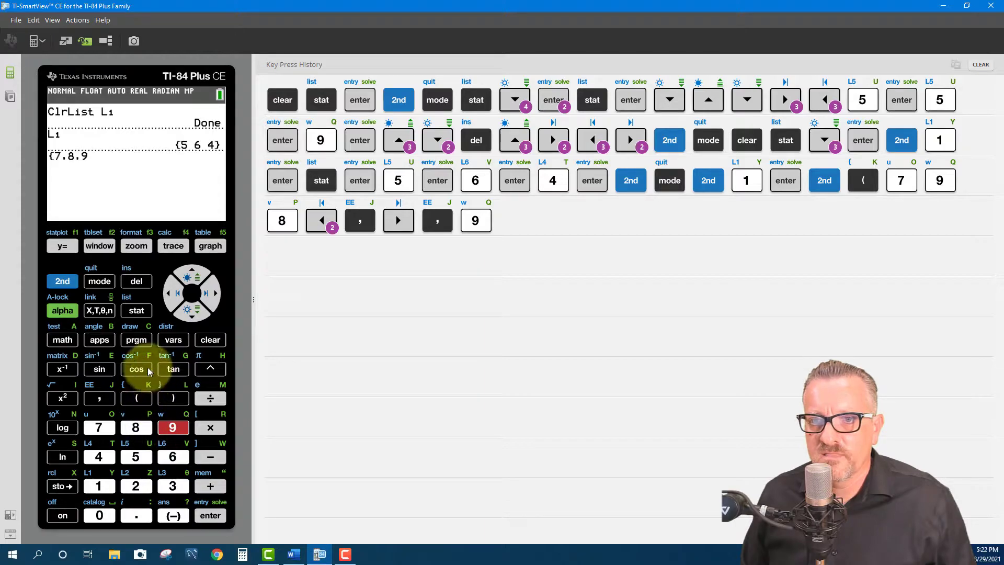
left_click(61, 281)
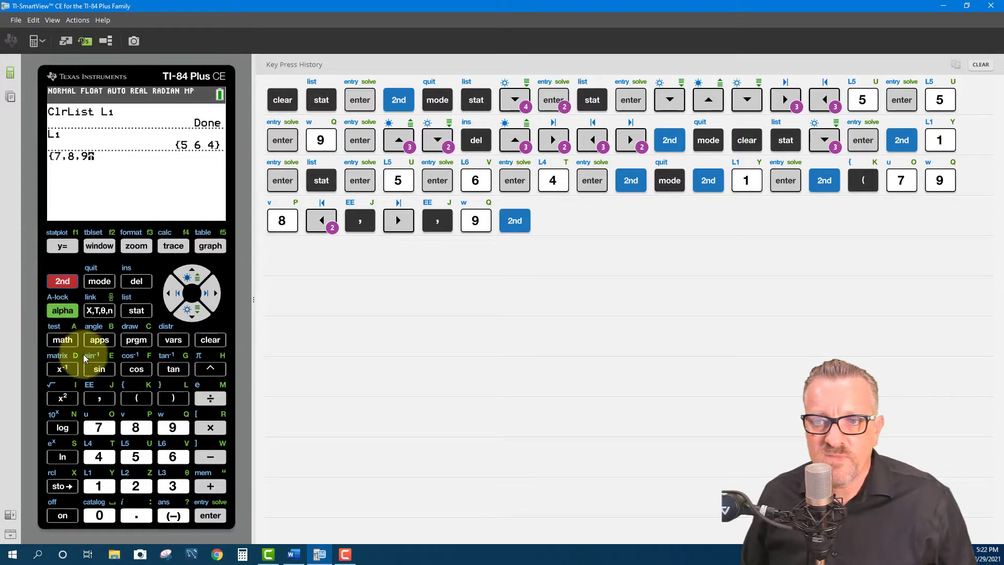
left_click(170, 399)
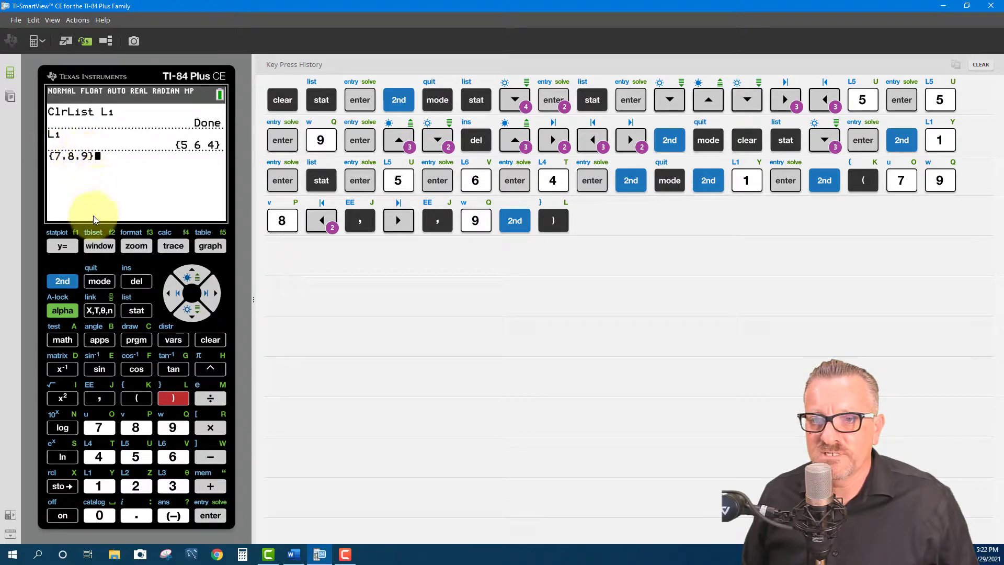
Step: Store the list {7,8,9} in L1
left_click(61, 488)
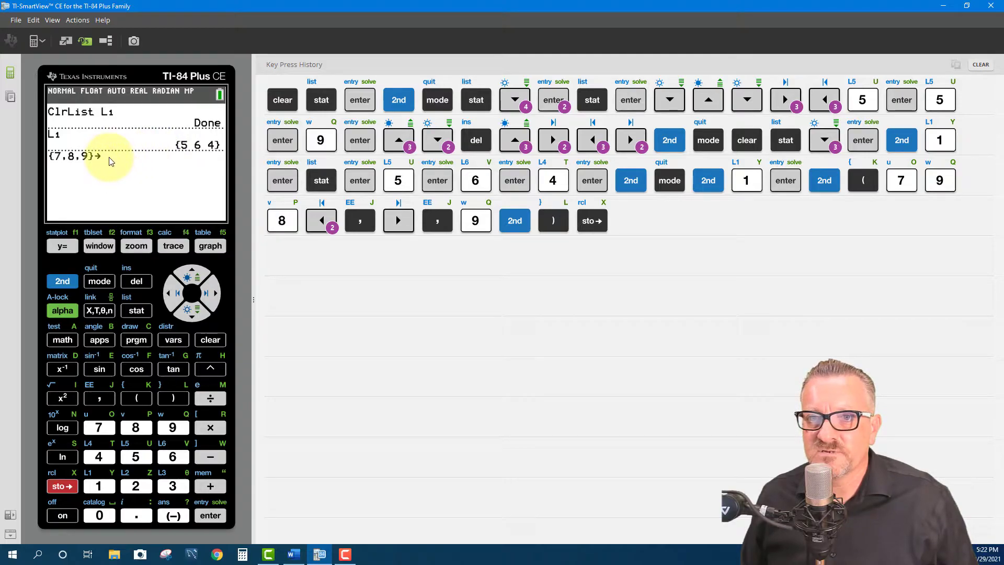
left_click(62, 281)
left_click(98, 486)
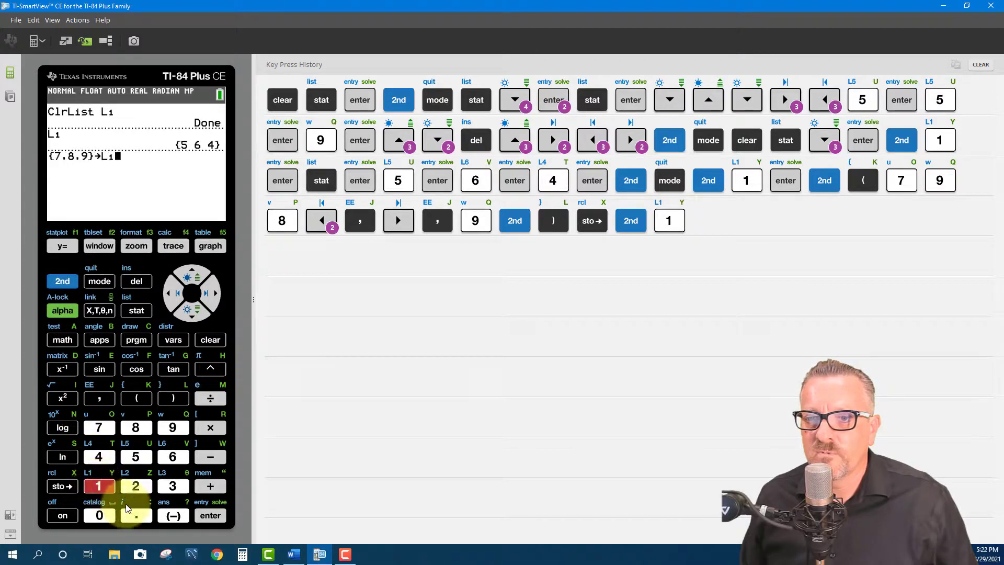
left_click(212, 515)
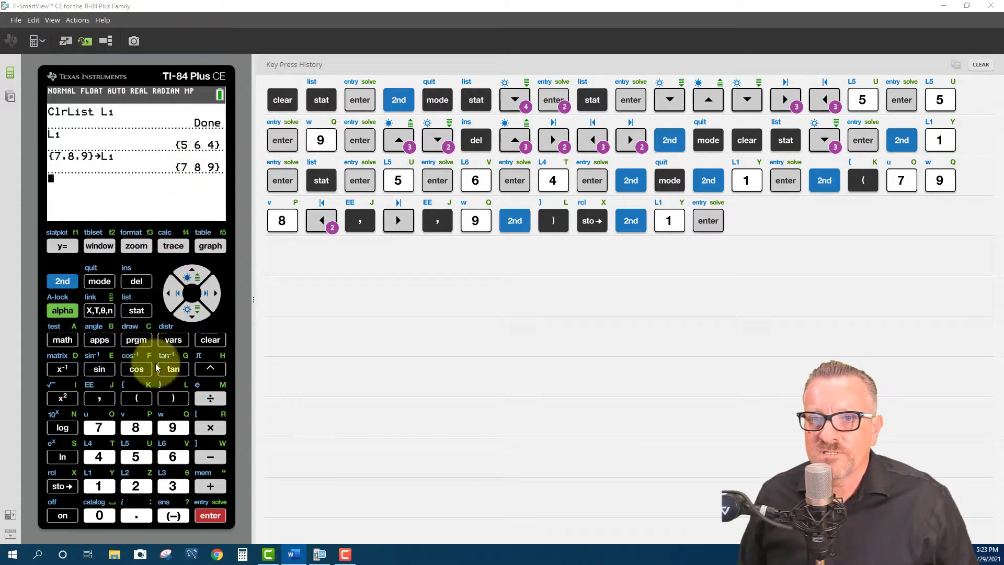
Step: Clear the home screen and open the list editor to view list L1
left_click(62, 282)
left_click(101, 282)
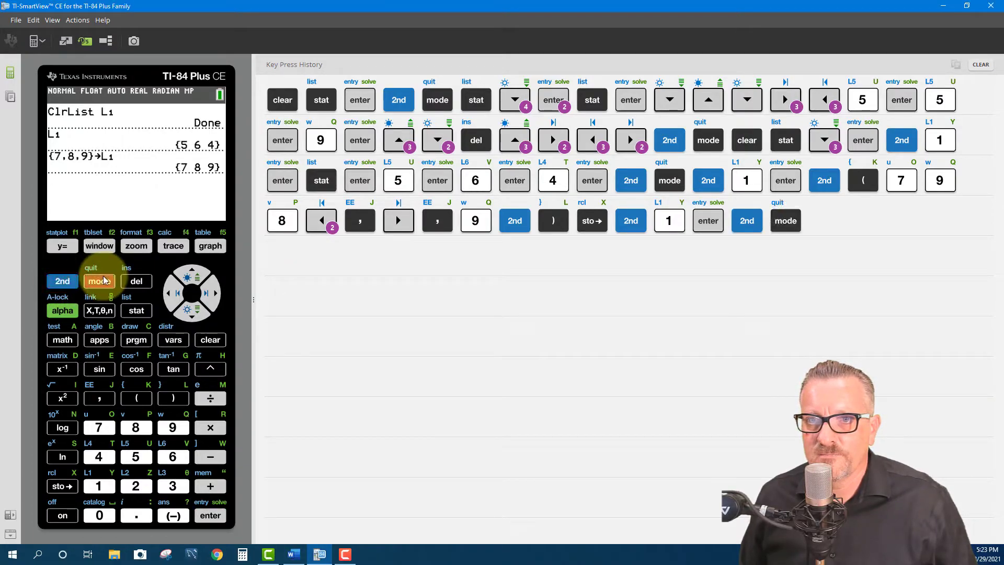
left_click(212, 340)
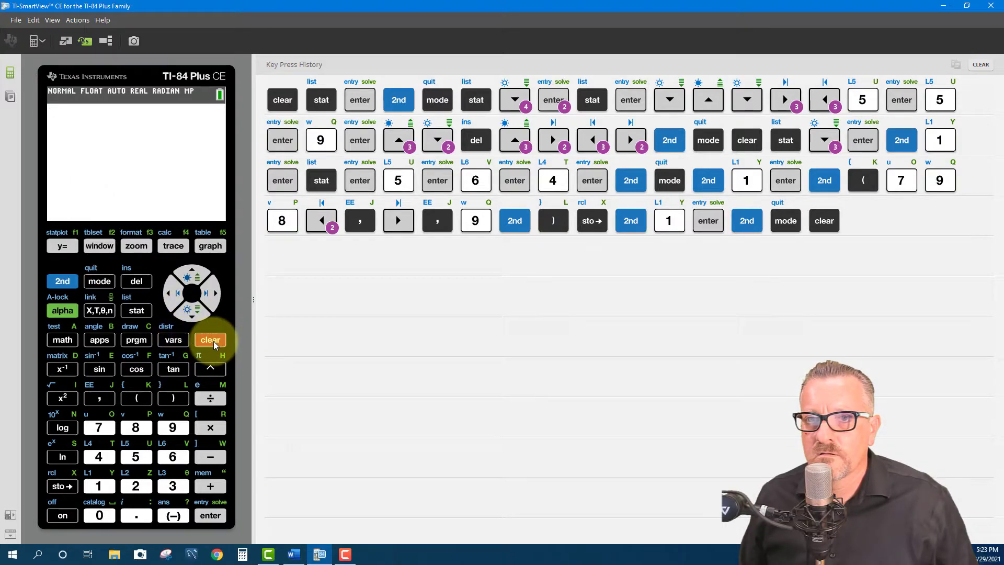
left_click(144, 314)
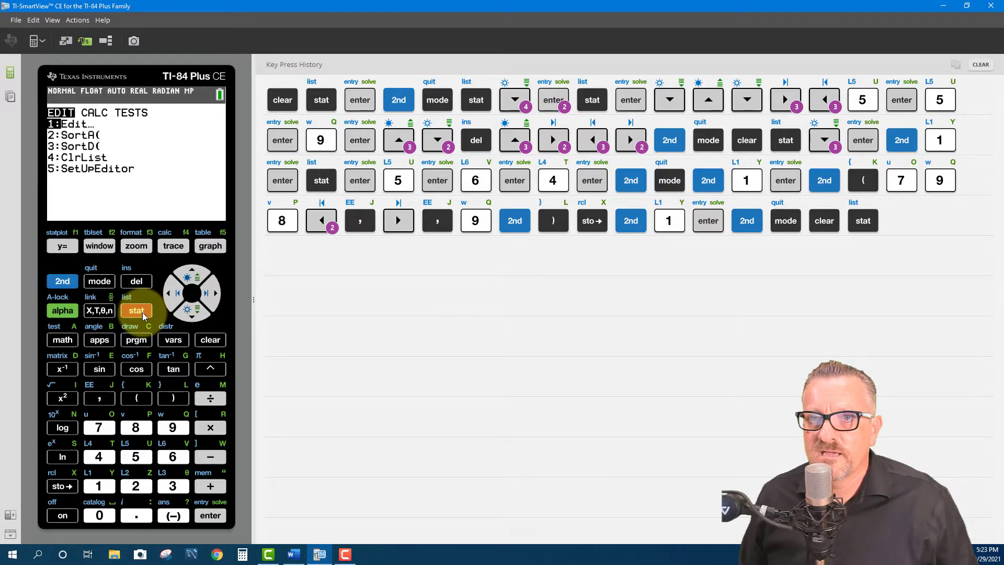
left_click(205, 516)
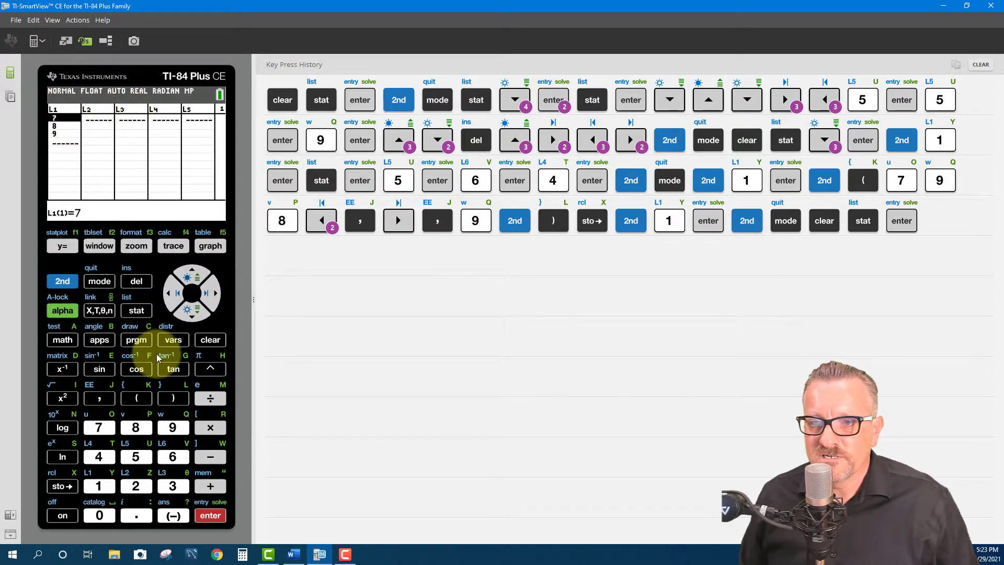
Step: Insert a new blank list column between L1 and L2 in the list editor
left_click(193, 272)
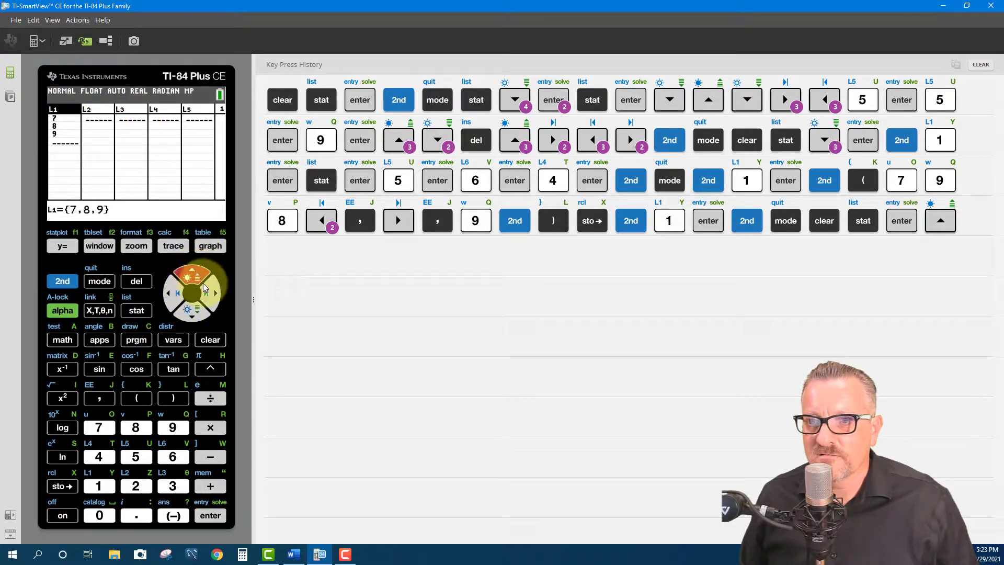
left_click(216, 296)
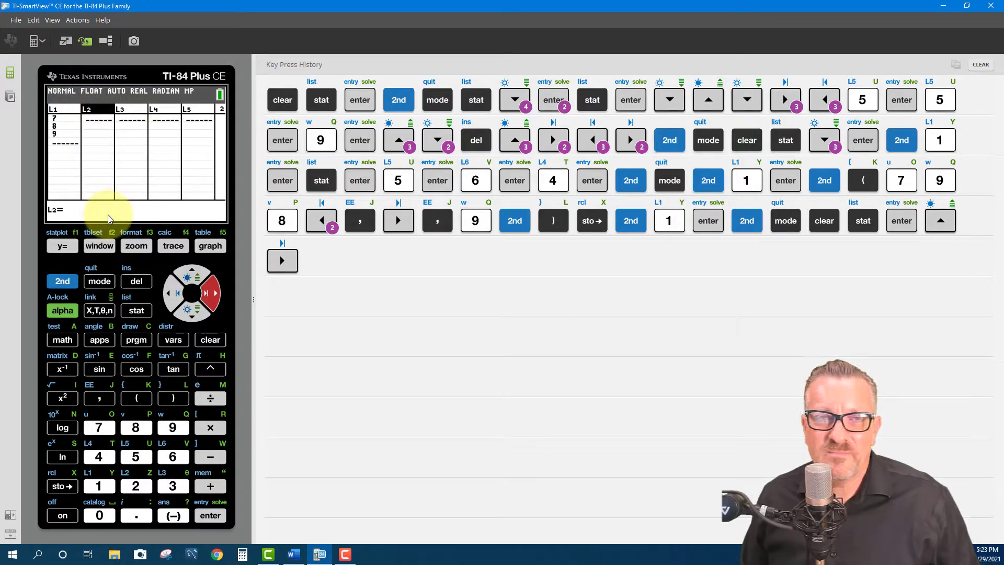
left_click(62, 281)
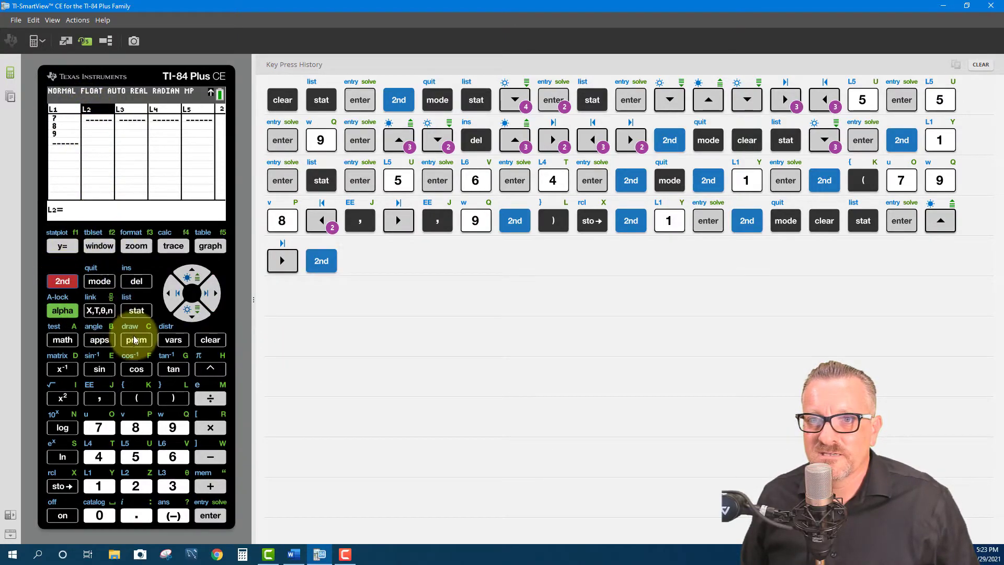
left_click(135, 282)
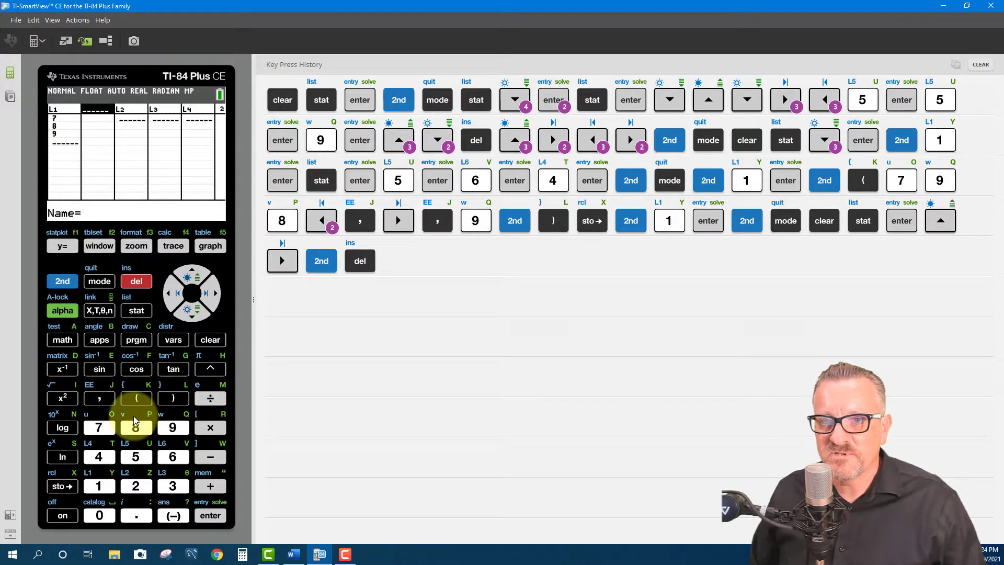
left_click(63, 310)
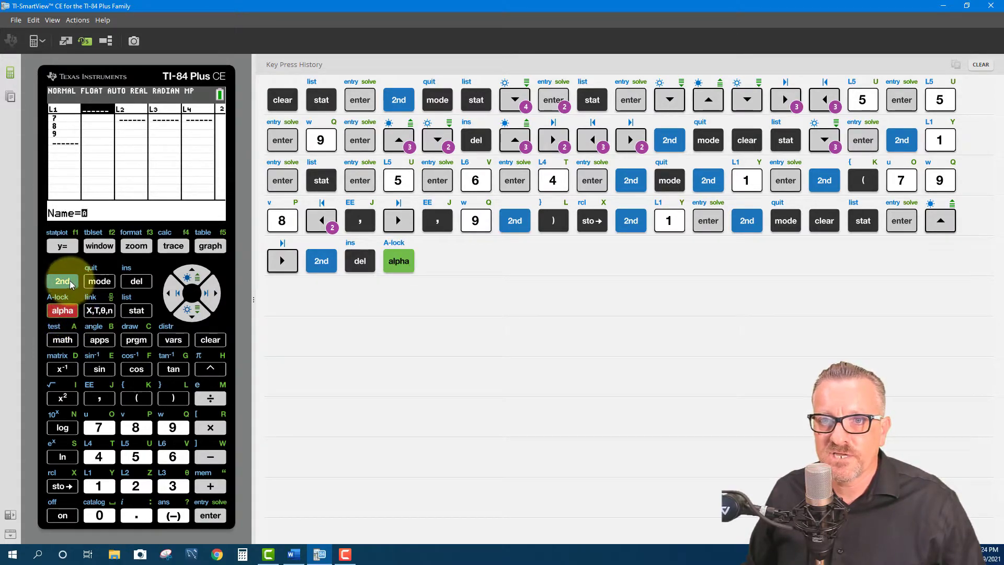
left_click(71, 283)
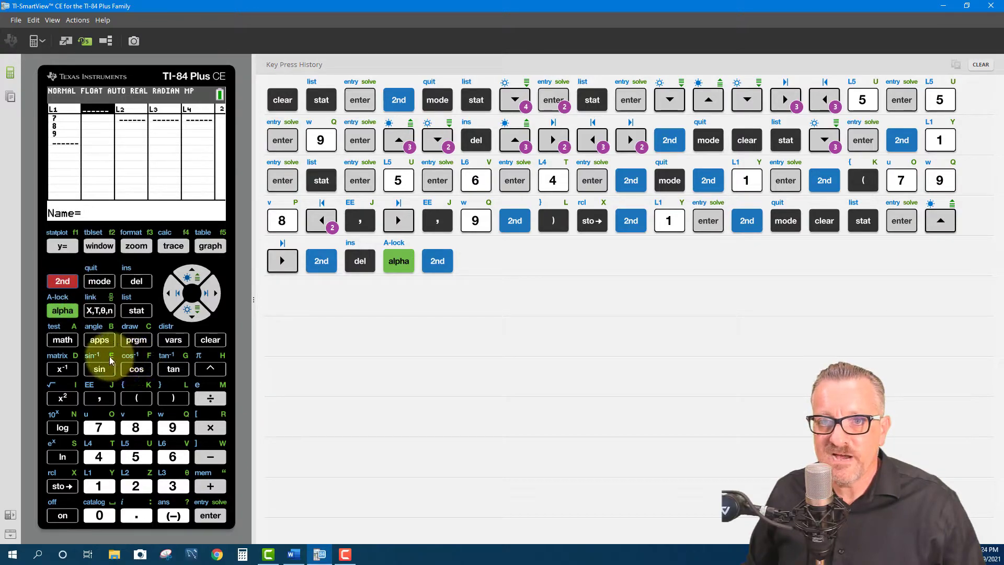
left_click(140, 340)
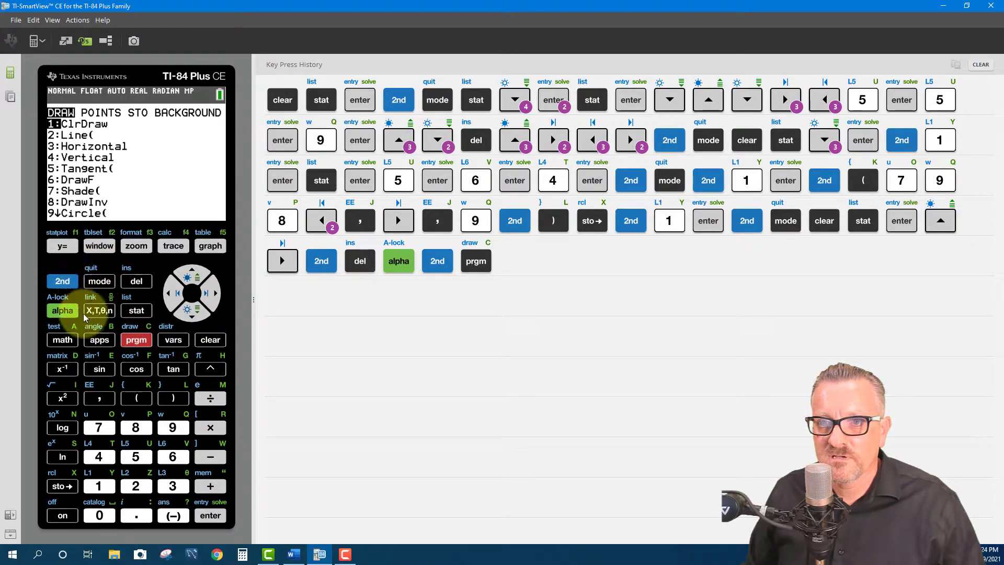
left_click(63, 281)
left_click(99, 282)
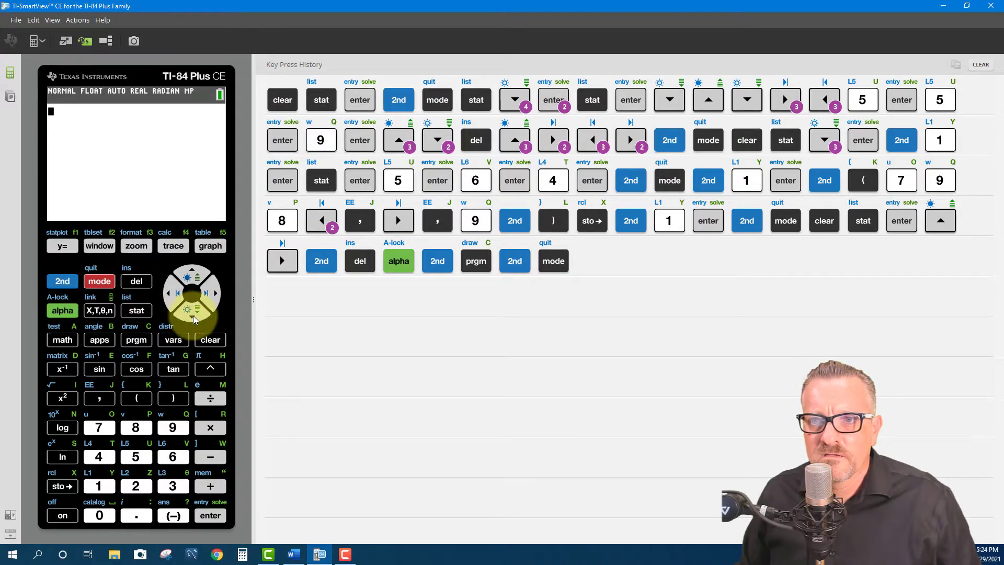
Step: Reopen the list editor and insert a new blank list column between L1 and L2
left_click(136, 311)
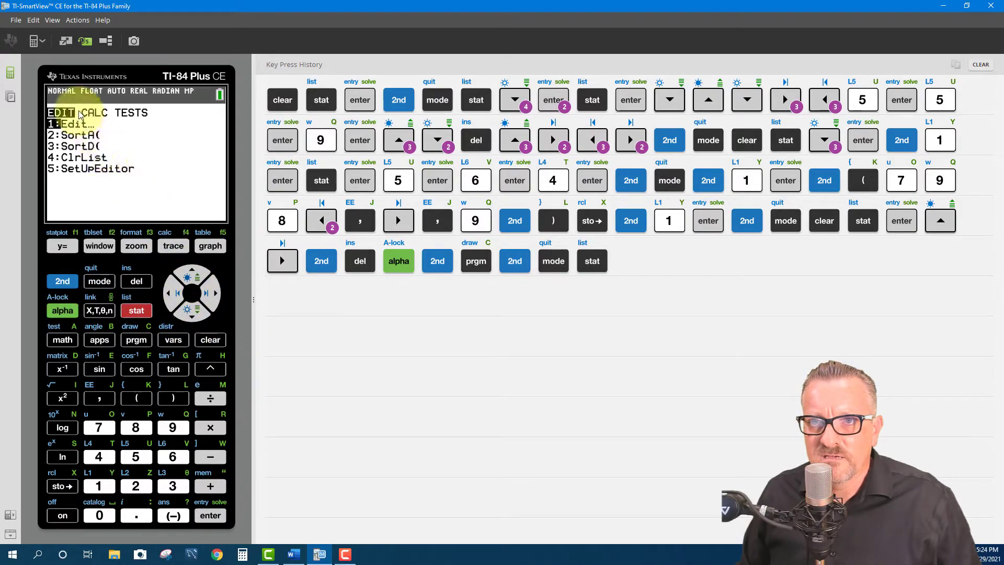
left_click(209, 516)
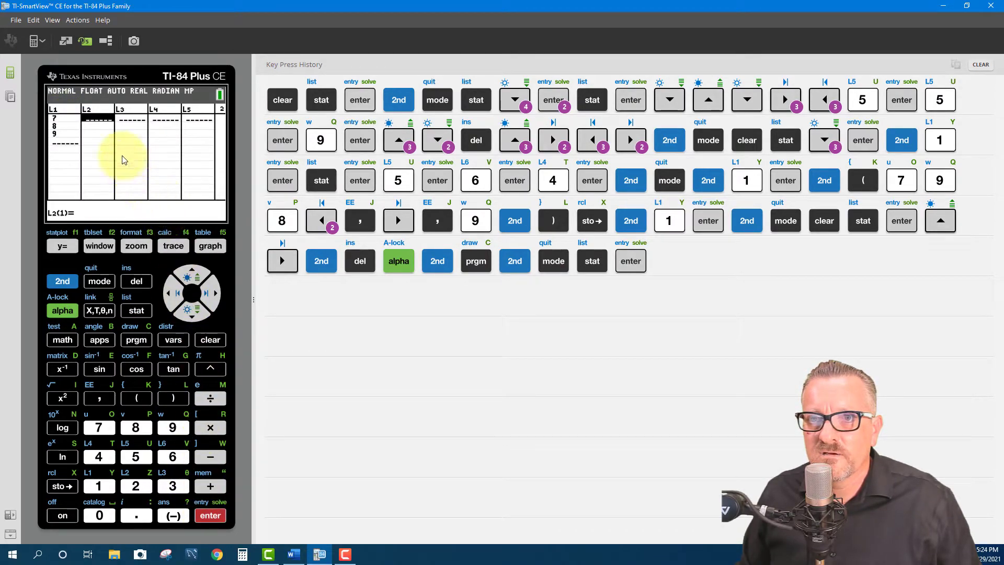
left_click(194, 271)
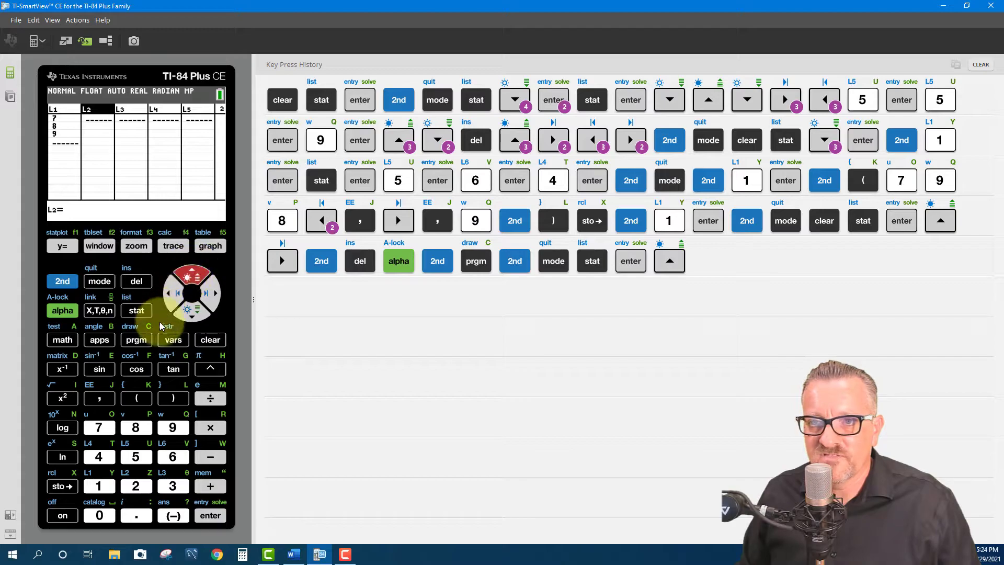
left_click(63, 281)
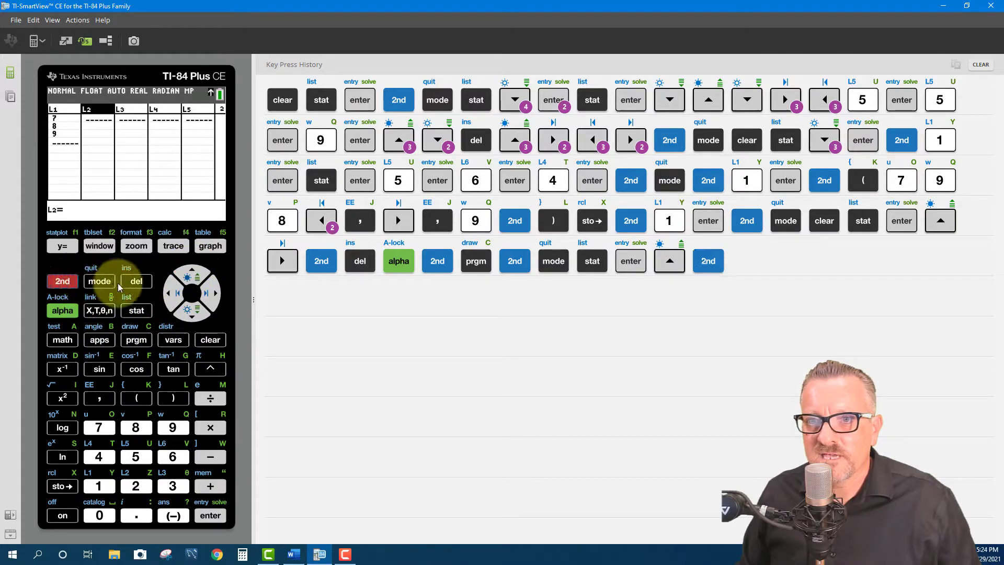
left_click(135, 282)
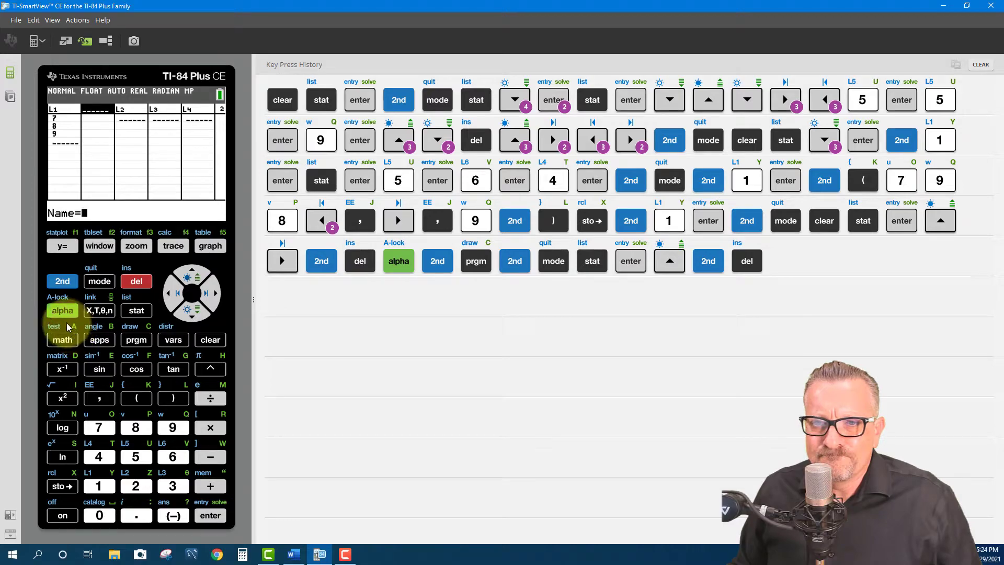
Step: Name the inserted list CAT, using alpha lock for the letters
left_click(62, 281)
left_click(62, 311)
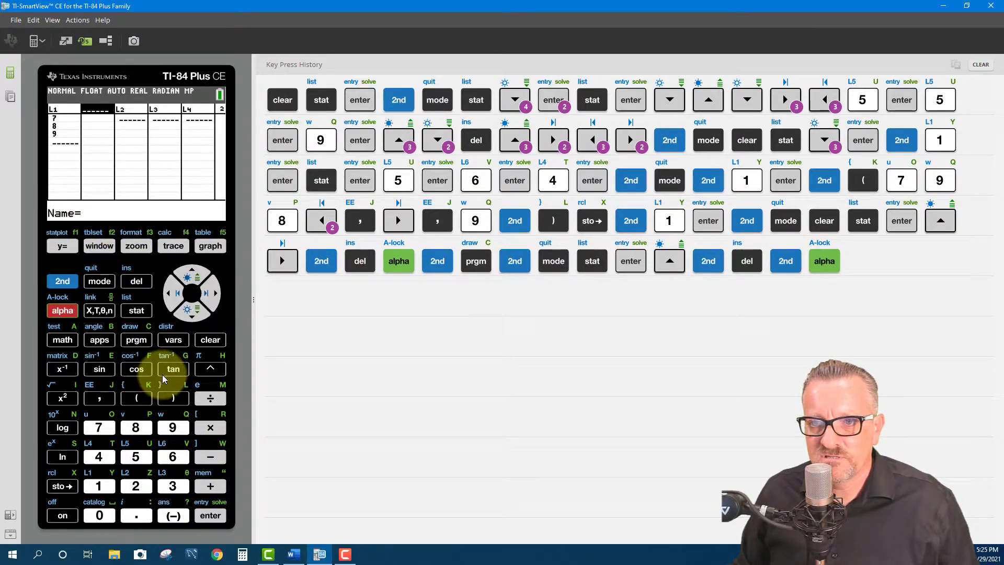
left_click(142, 344)
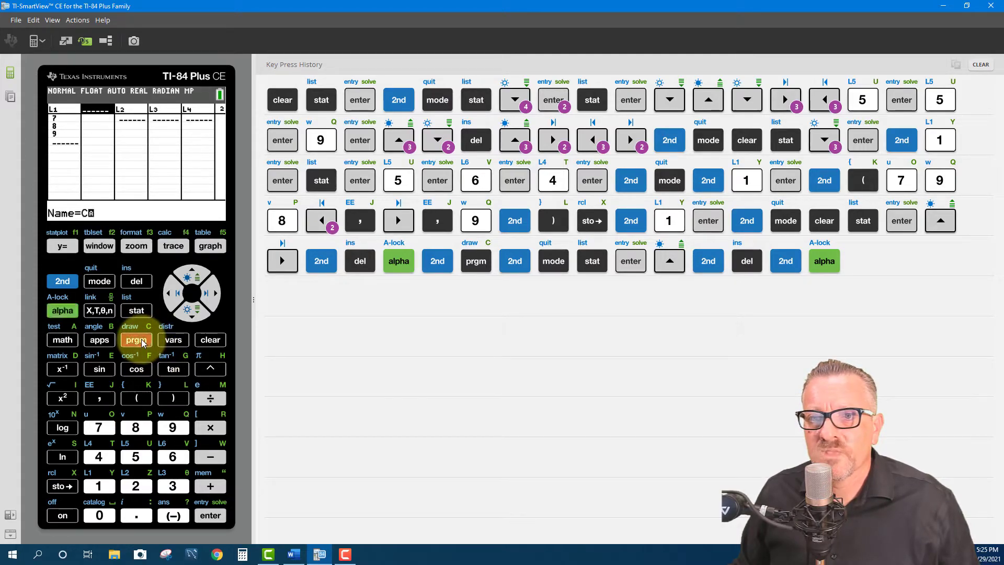
left_click(55, 339)
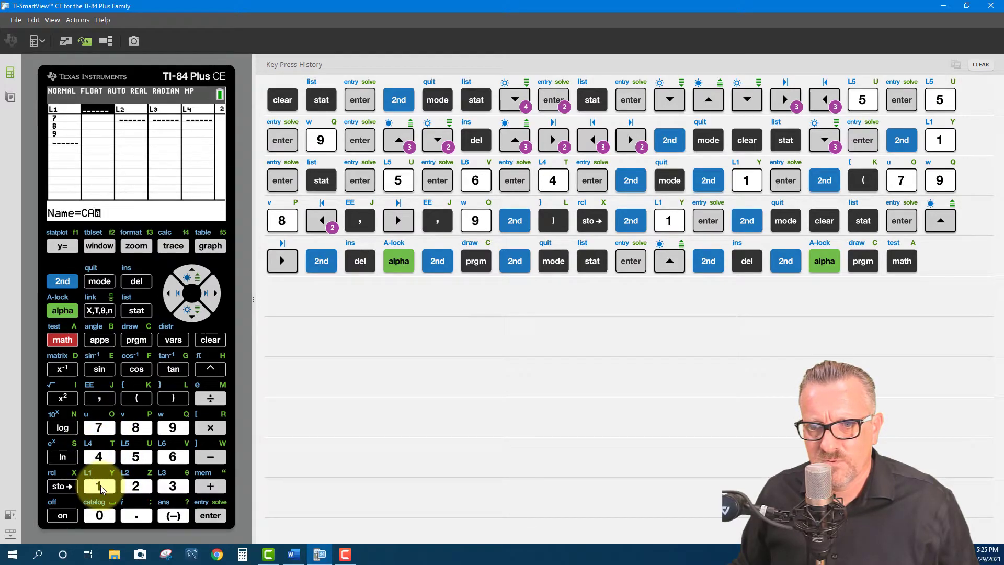
left_click(98, 457)
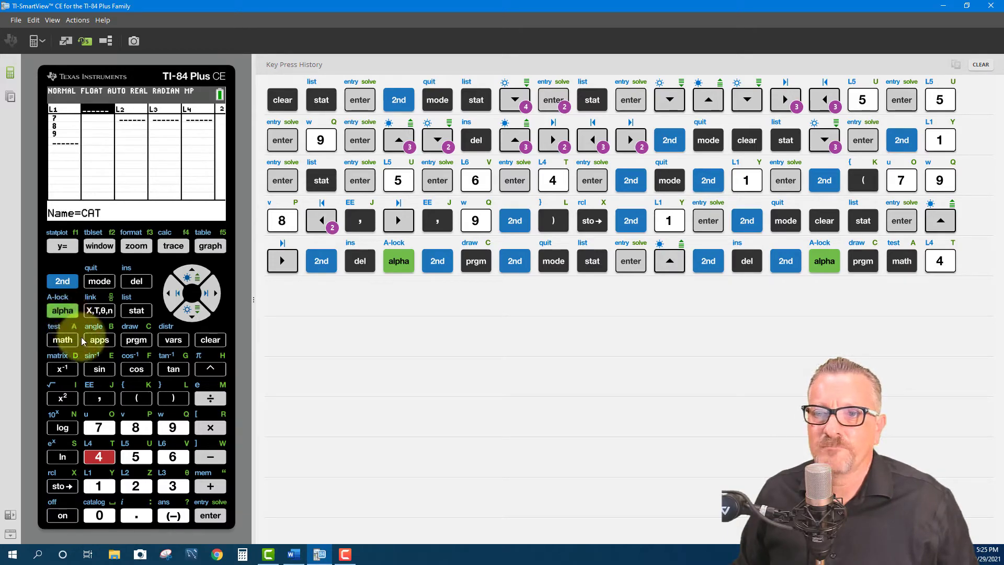
left_click(213, 517)
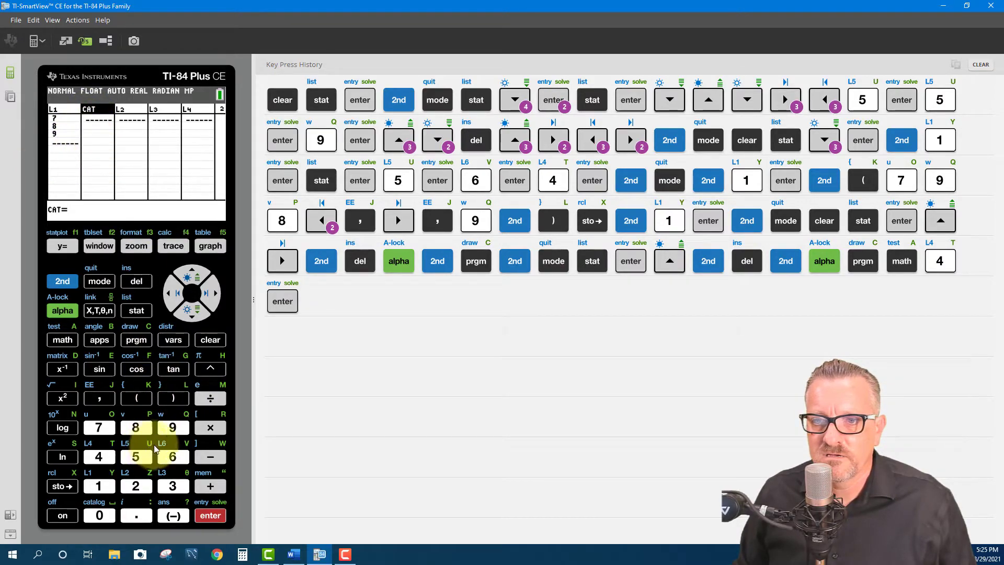
Step: Enter the values 5, 1 and 7 as the first three elements of list CAT
left_click(192, 312)
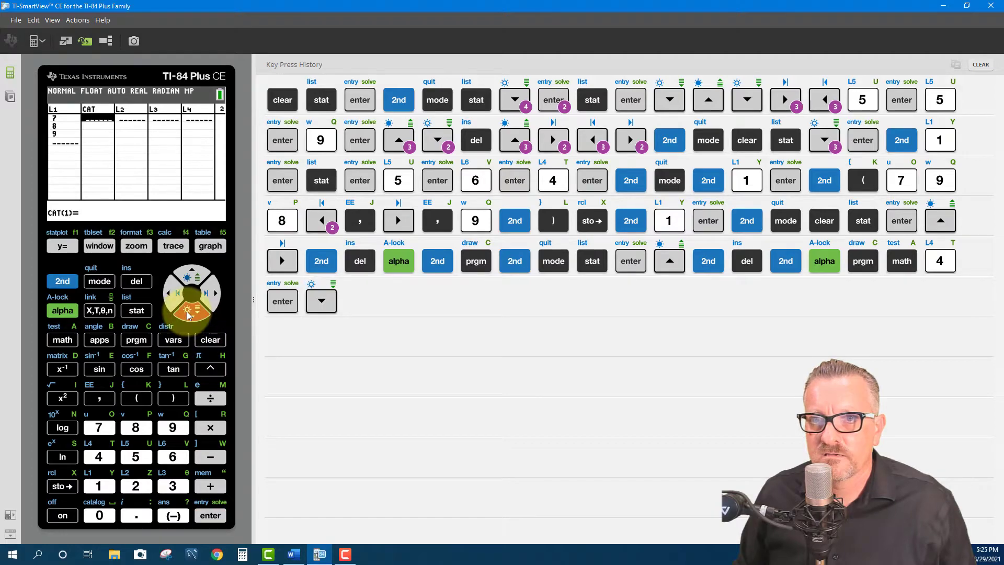
left_click(137, 457)
left_click(210, 515)
left_click(99, 490)
left_click(211, 516)
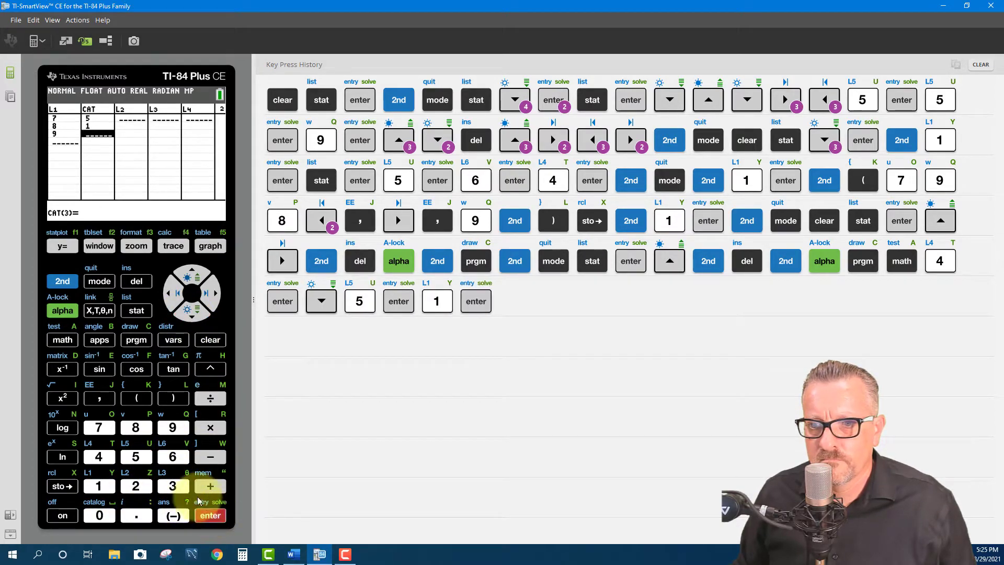
left_click(101, 429)
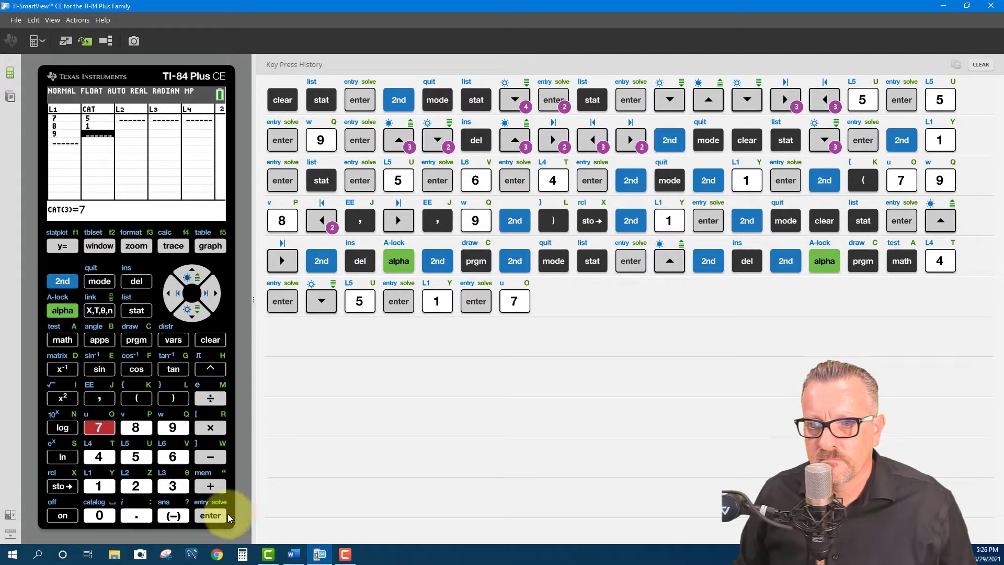
left_click(219, 514)
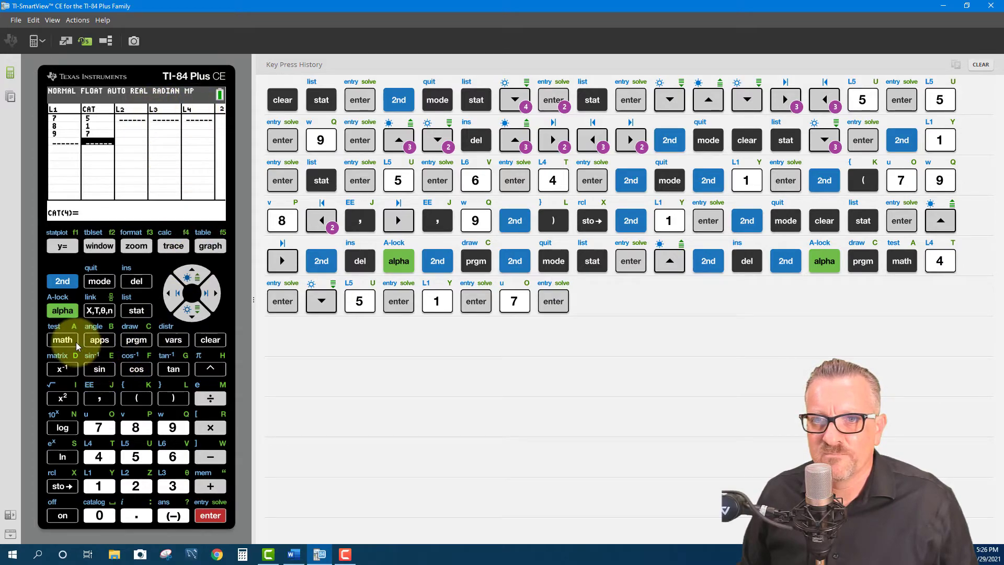
Step: Return to the home screen and try to display the list by spelling out CAT letter by letter and evaluating it
left_click(63, 281)
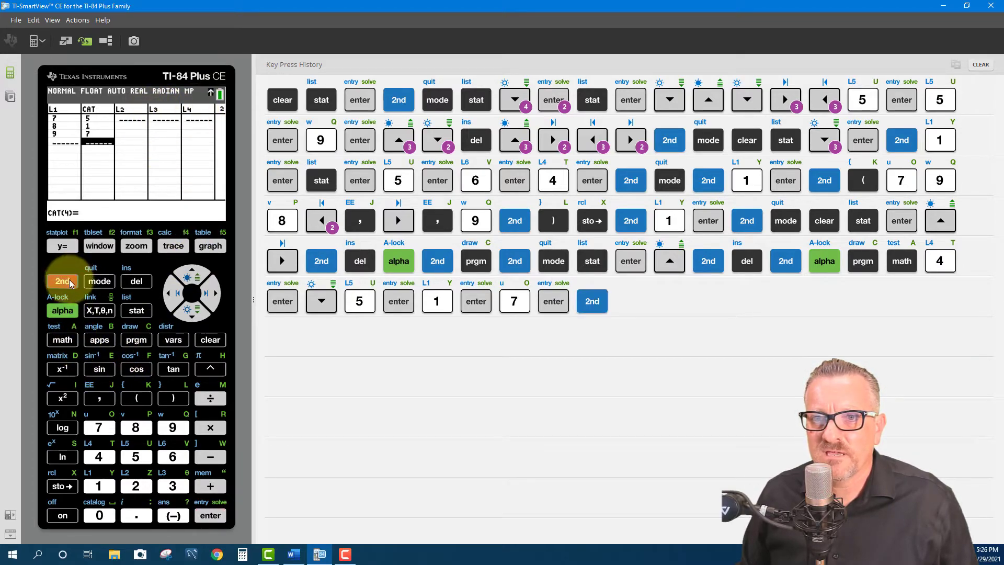
left_click(100, 281)
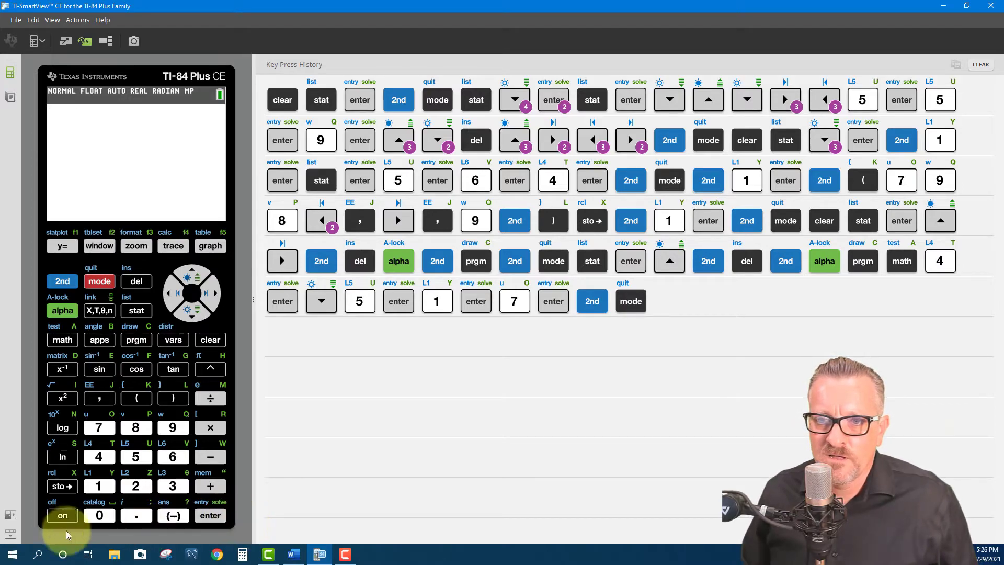
left_click(65, 311)
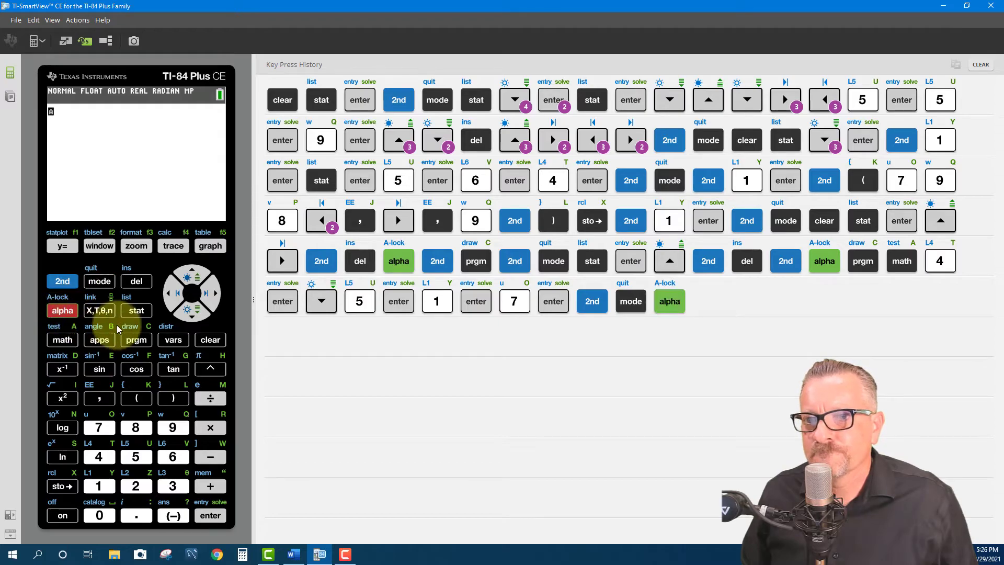
left_click(137, 336)
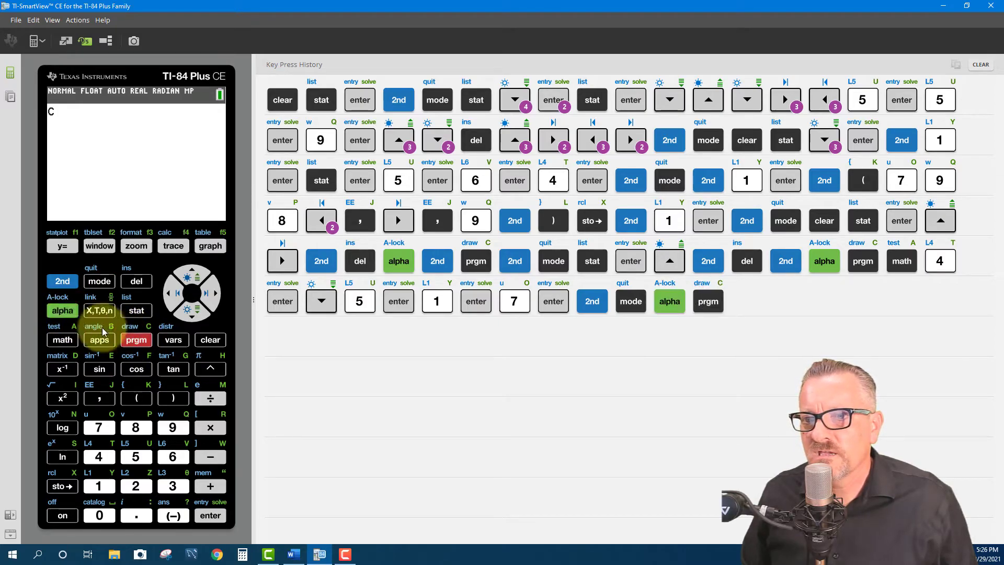
left_click(61, 311)
left_click(62, 341)
left_click(64, 309)
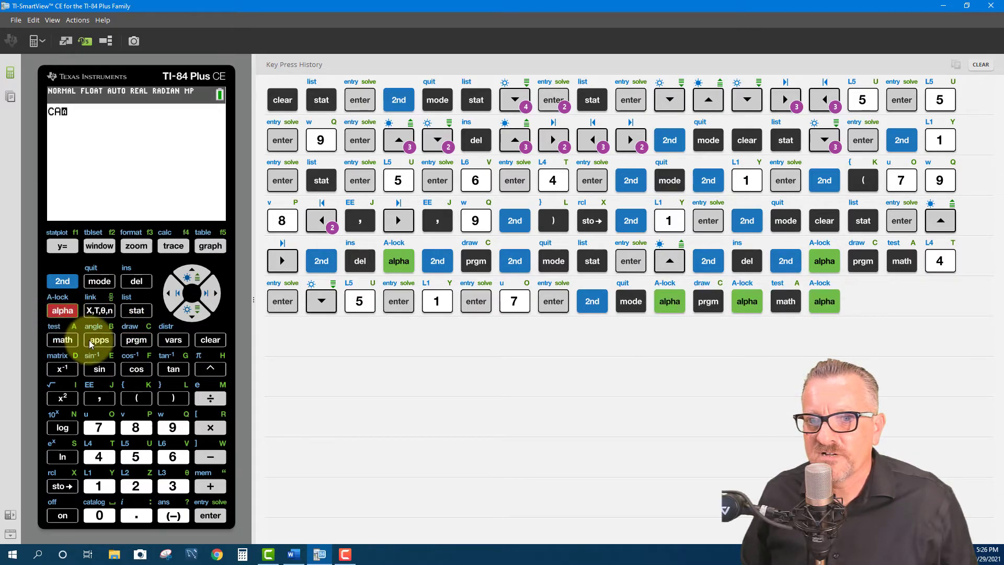
left_click(108, 457)
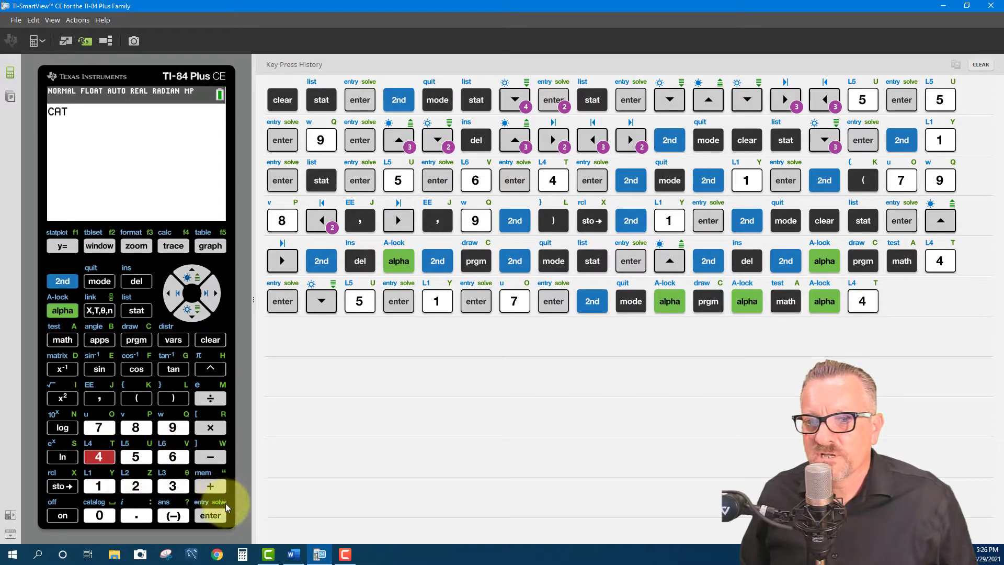
left_click(212, 515)
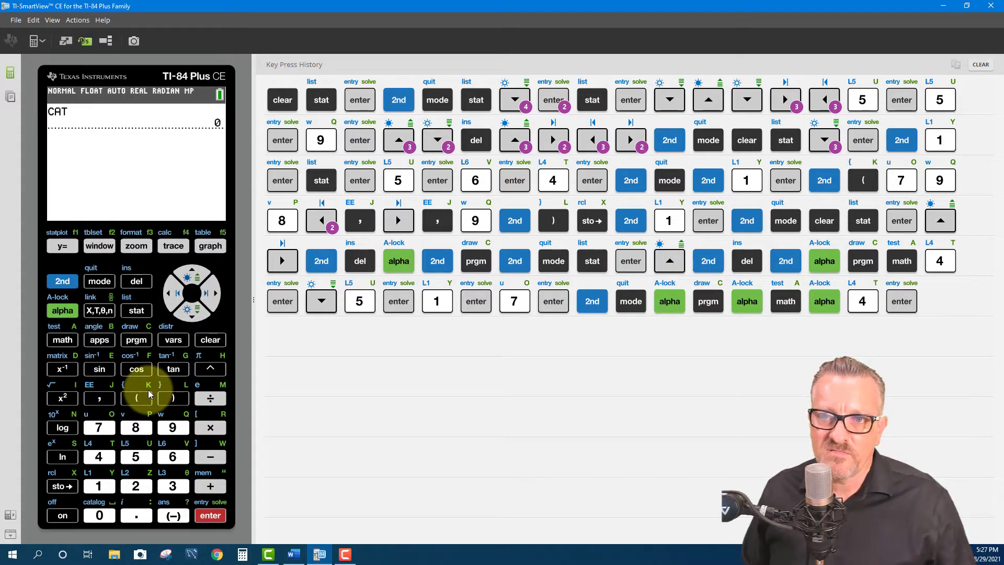
Step: Insert CAT on the home screen from the calculator's stored list names and display the list's contents
left_click(63, 282)
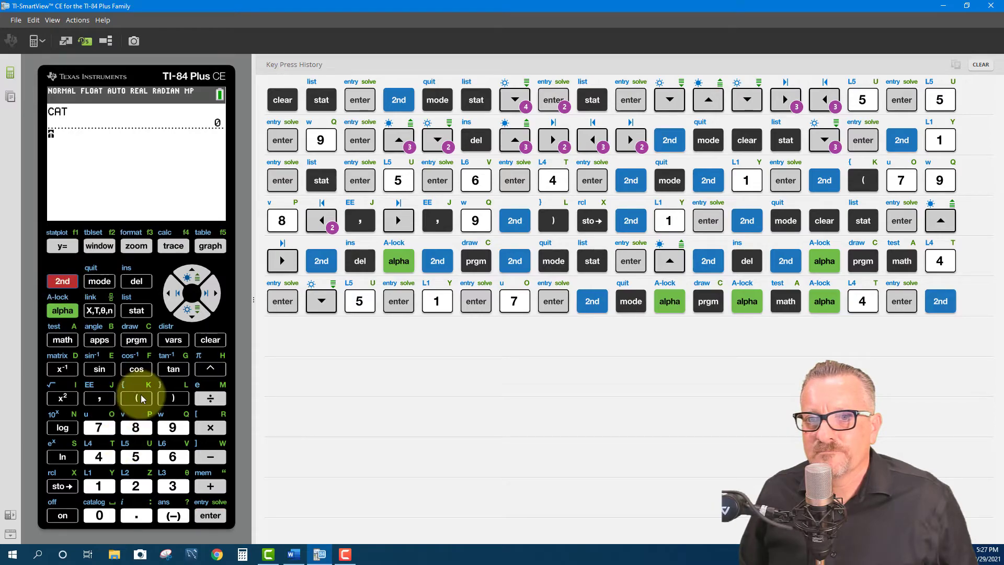
left_click(137, 312)
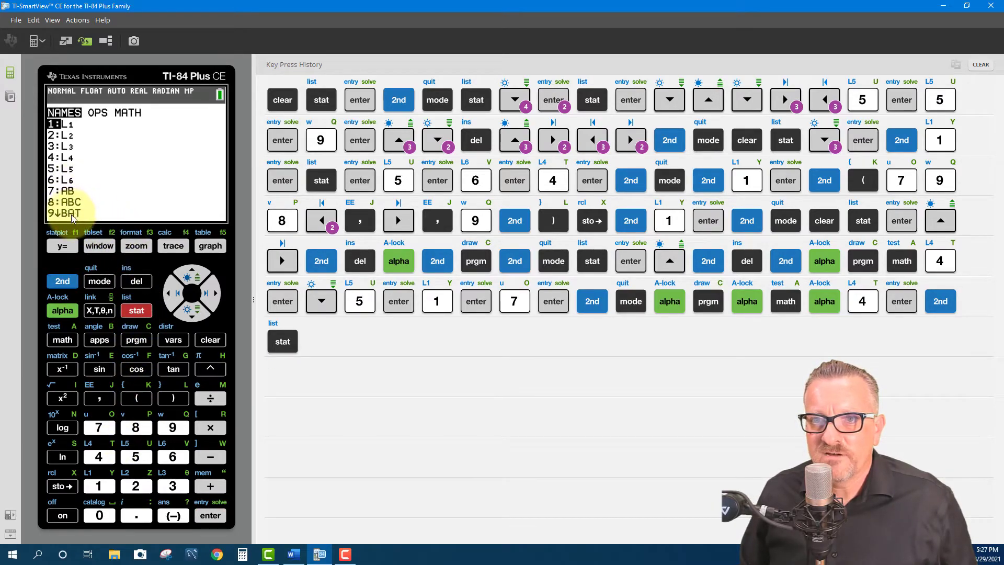
left_click(193, 314)
left_click(193, 313)
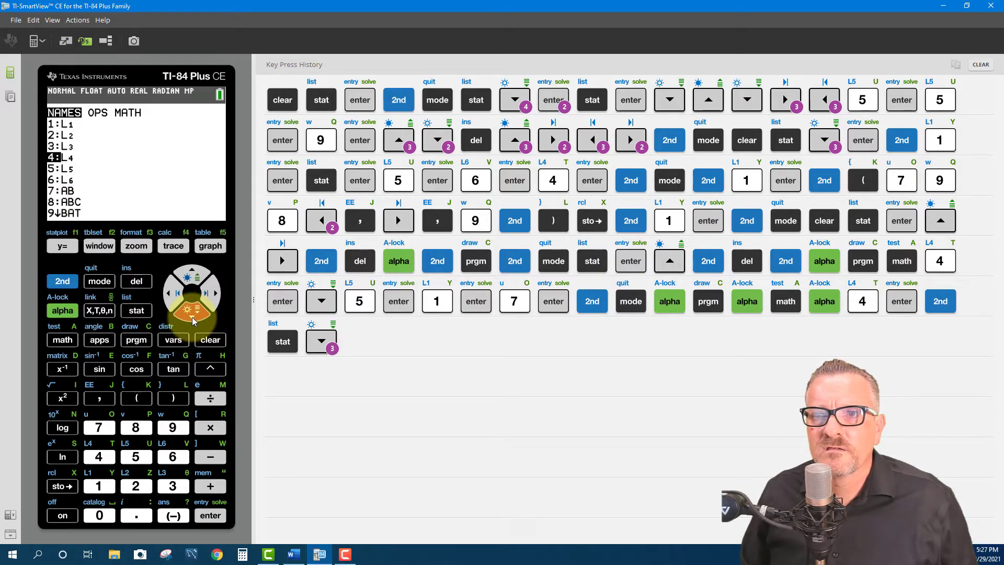
left_click(192, 317)
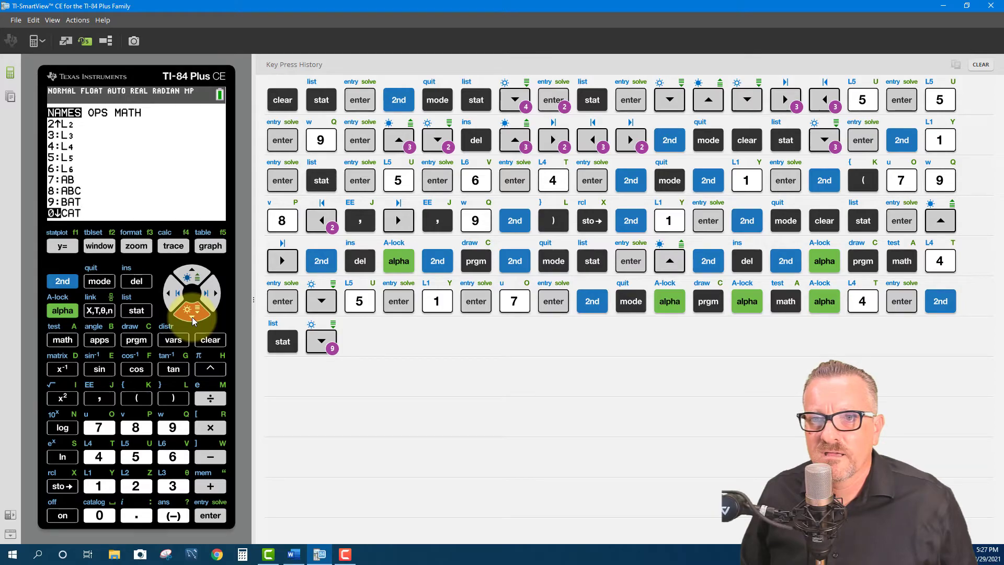
left_click(192, 318)
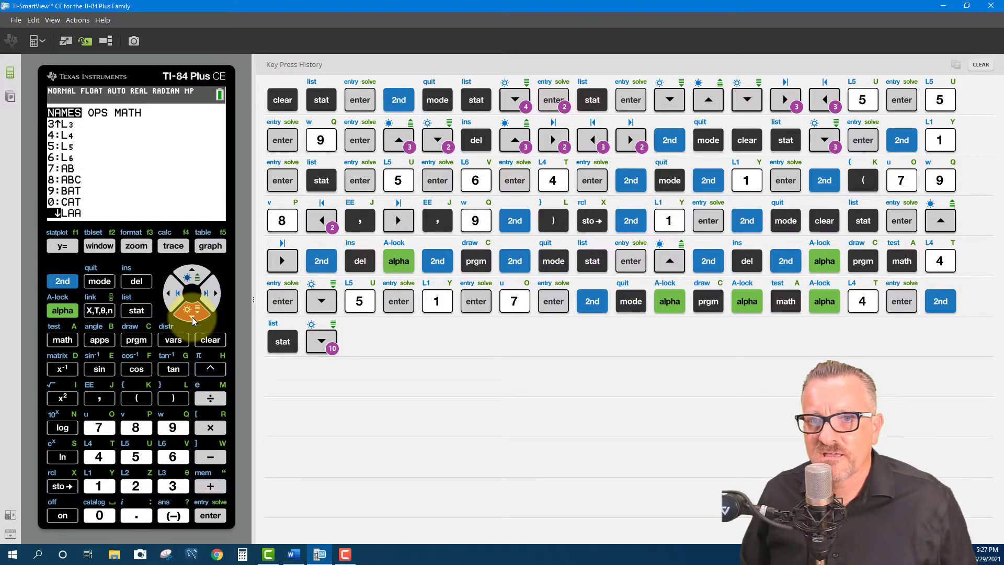
left_click(191, 272)
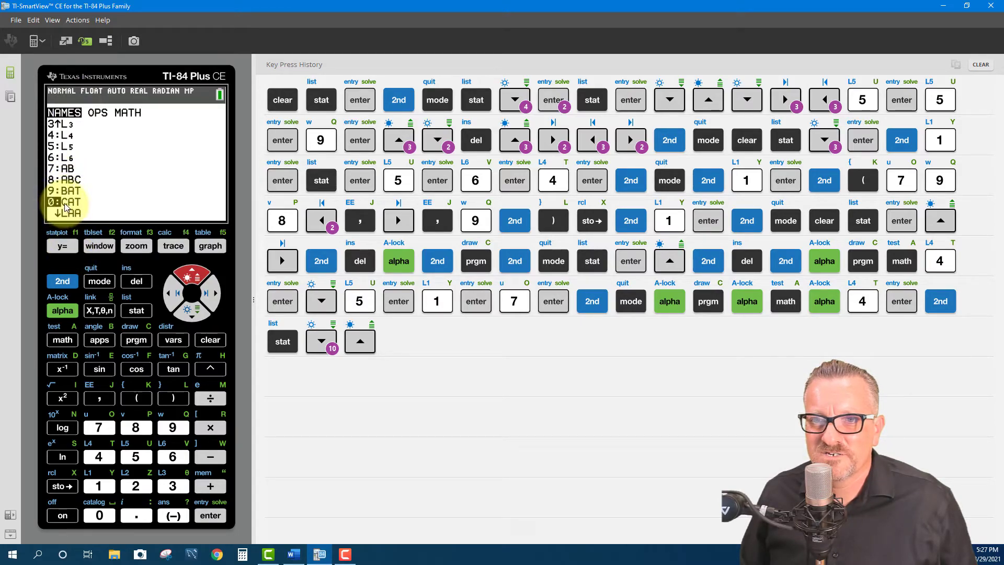
left_click(211, 515)
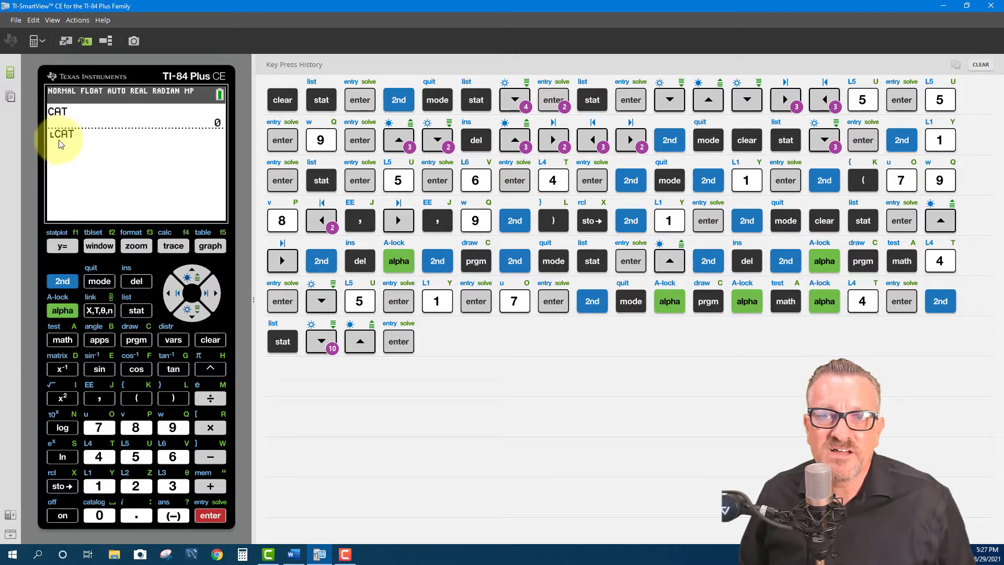
left_click(210, 515)
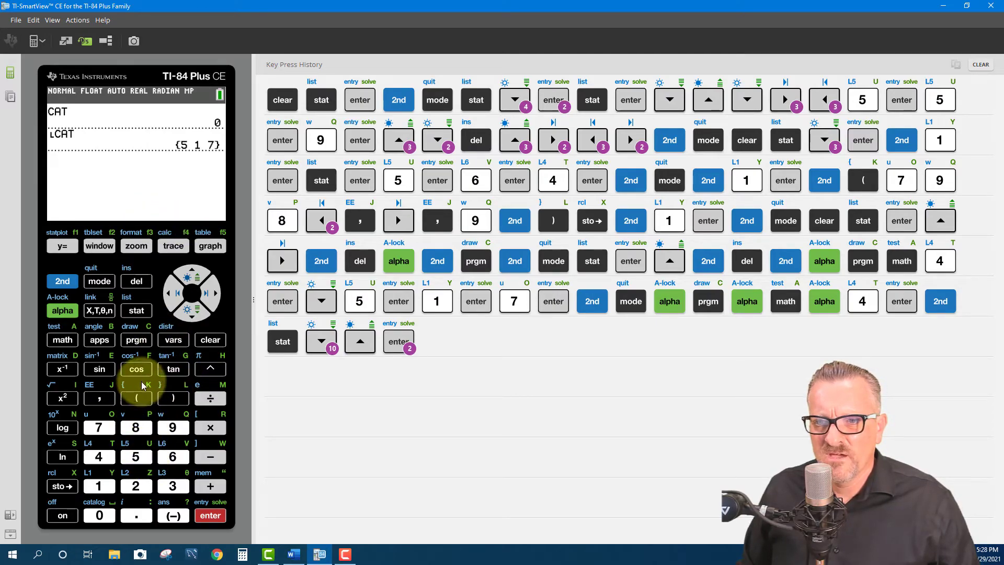
Step: Enter the list {5,7,4,8} in braces on the home screen
left_click(62, 281)
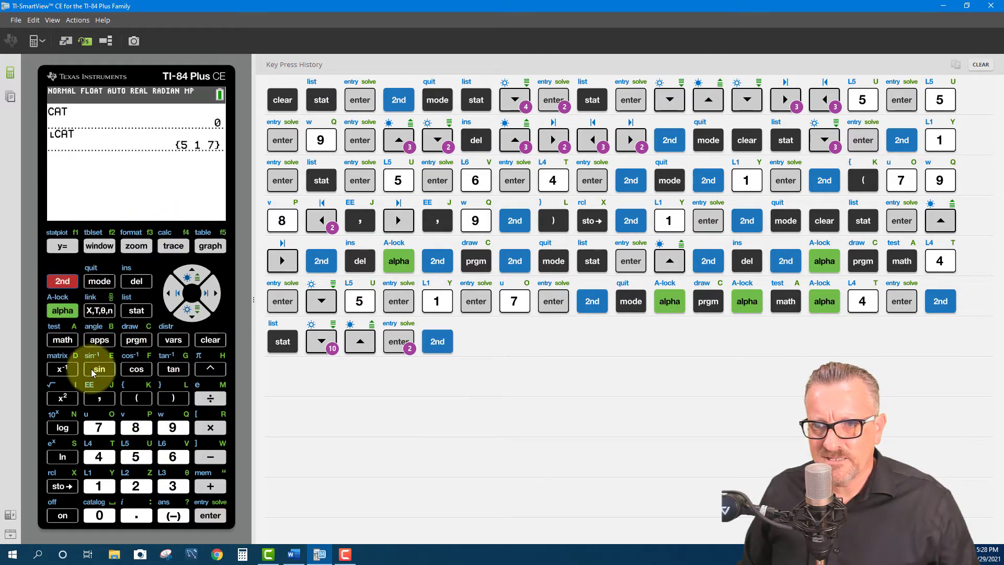
left_click(132, 400)
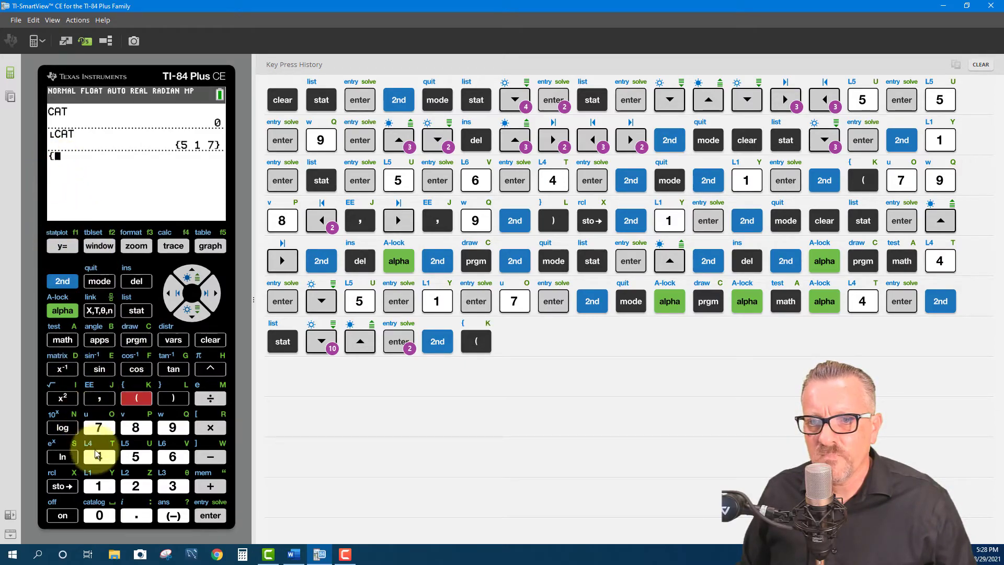
left_click(136, 457)
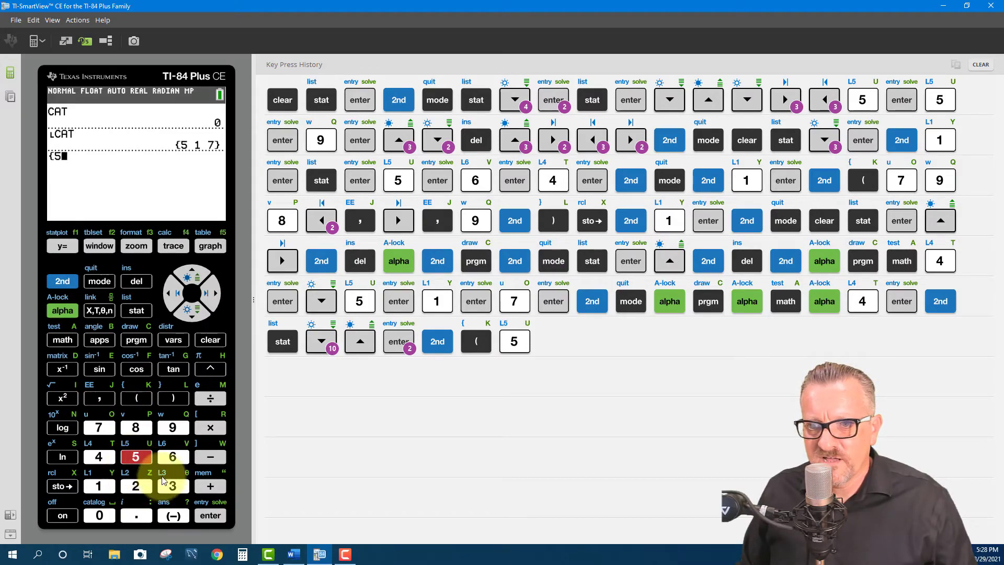
left_click(100, 399)
left_click(99, 428)
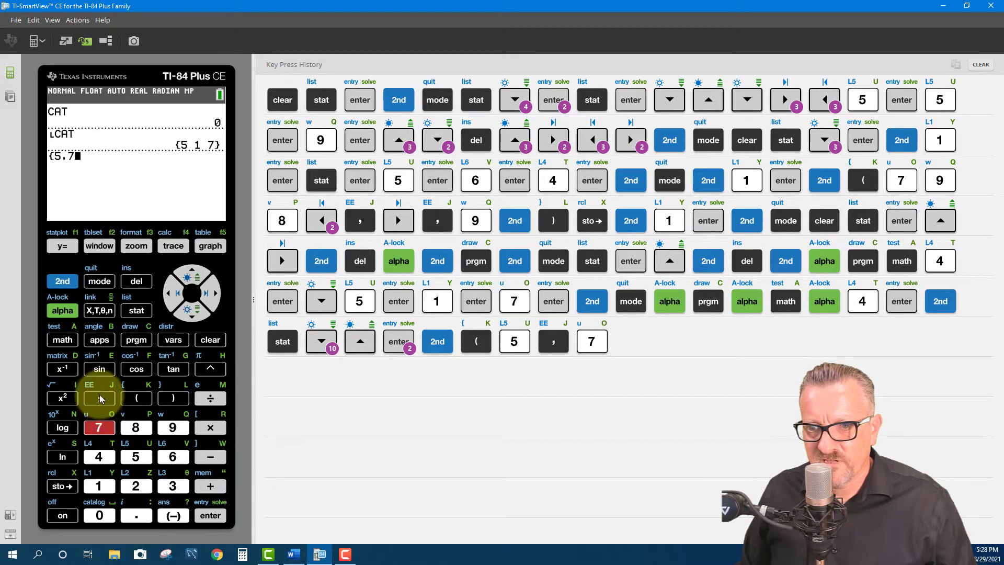
left_click(99, 399)
left_click(97, 458)
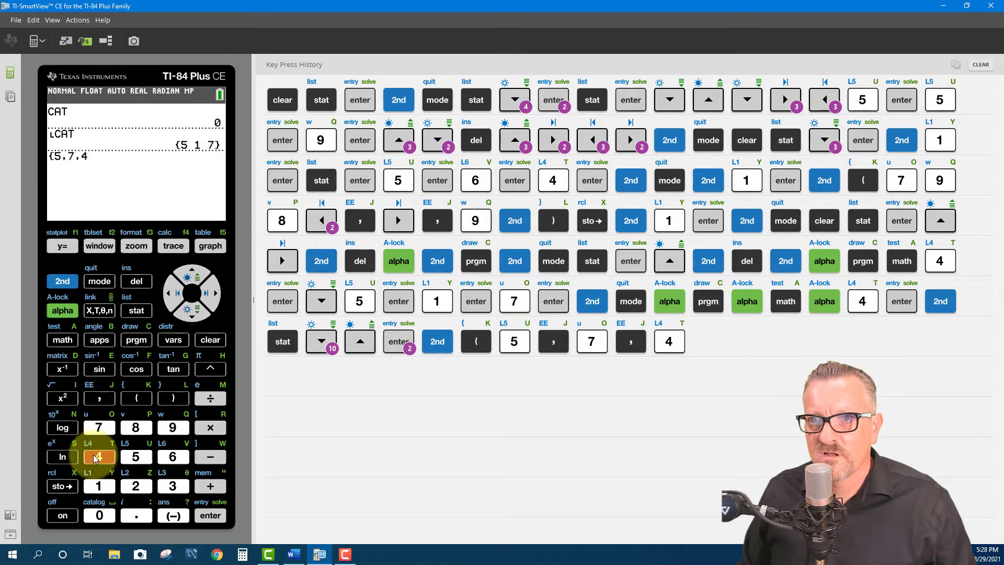
left_click(100, 398)
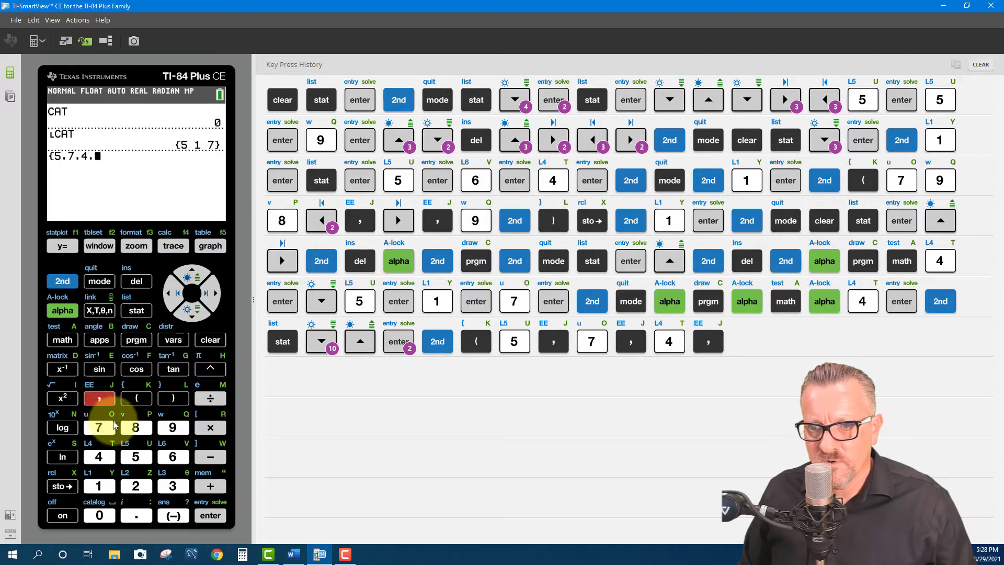
left_click(137, 428)
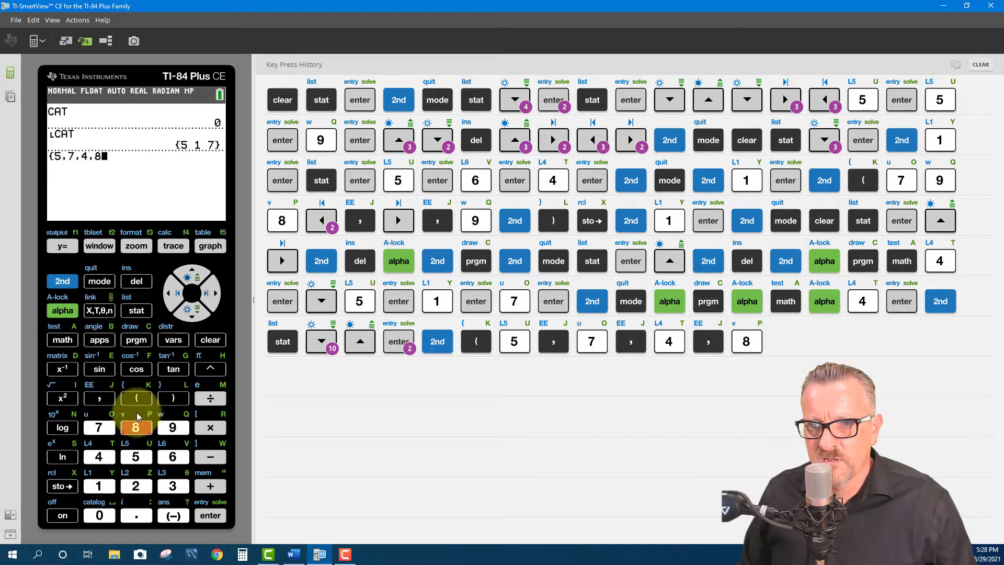
left_click(62, 282)
left_click(168, 398)
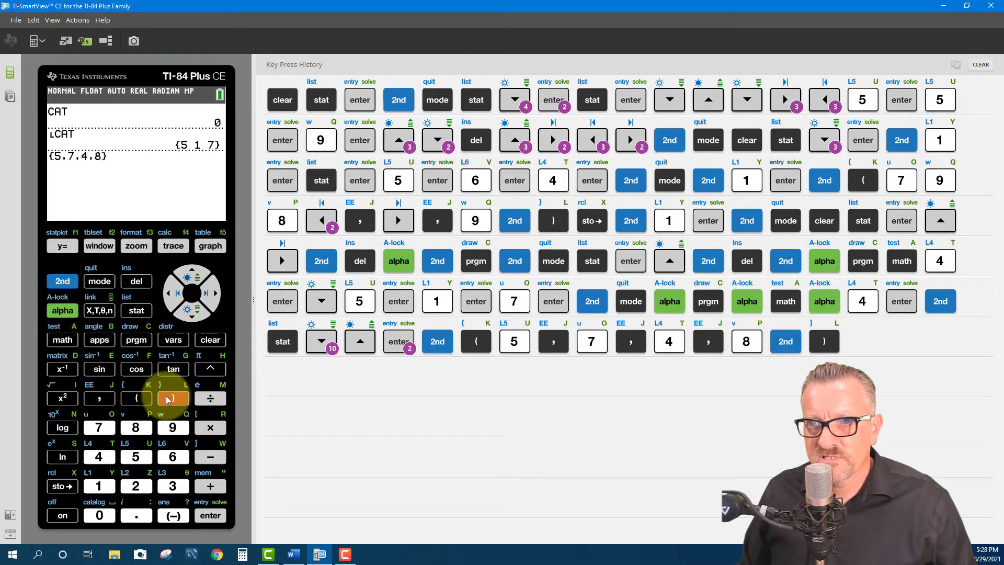
Step: Store the entered list into CAT, inserting the name from the calculator's stored list names, and evaluate the line
left_click(62, 486)
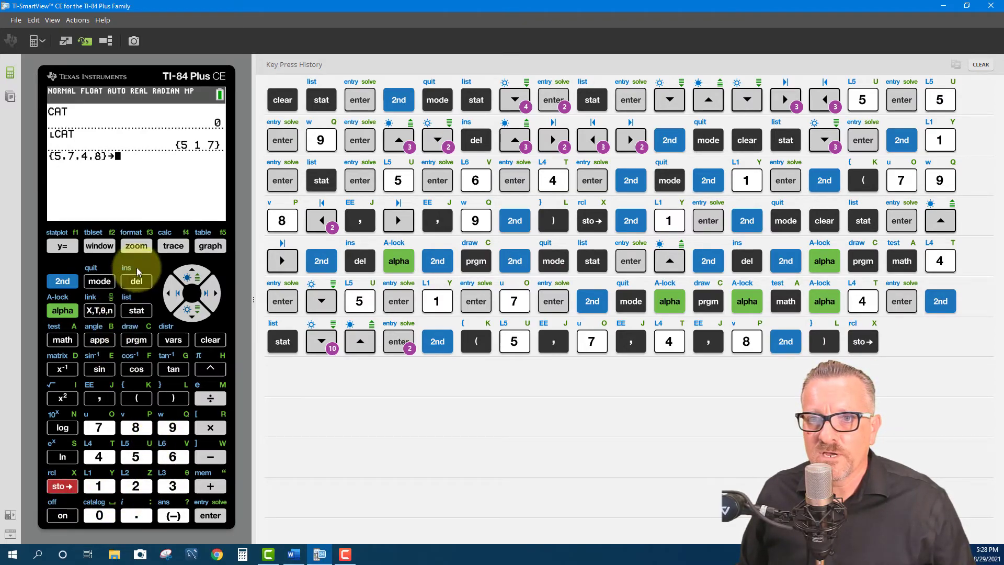
left_click(63, 282)
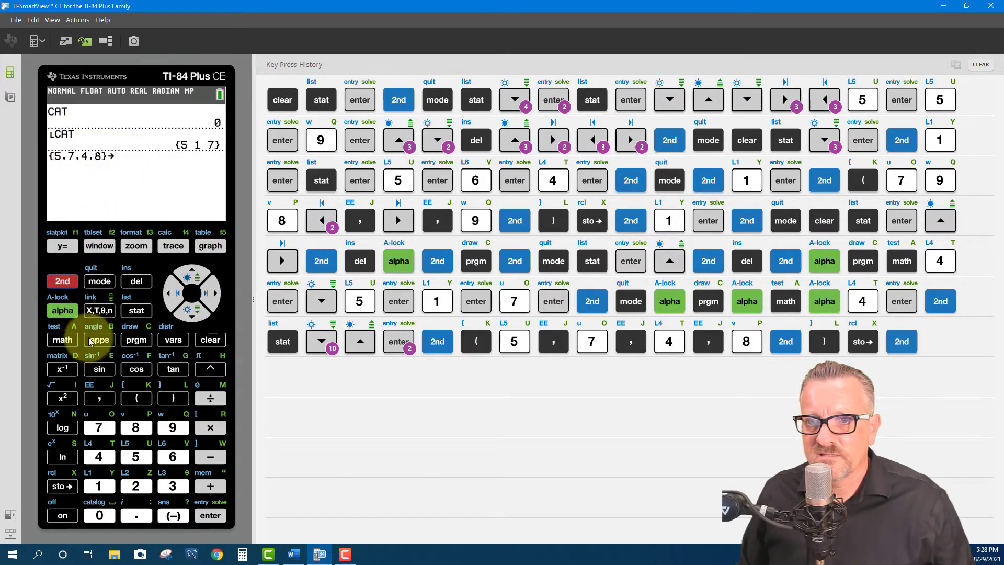
left_click(132, 311)
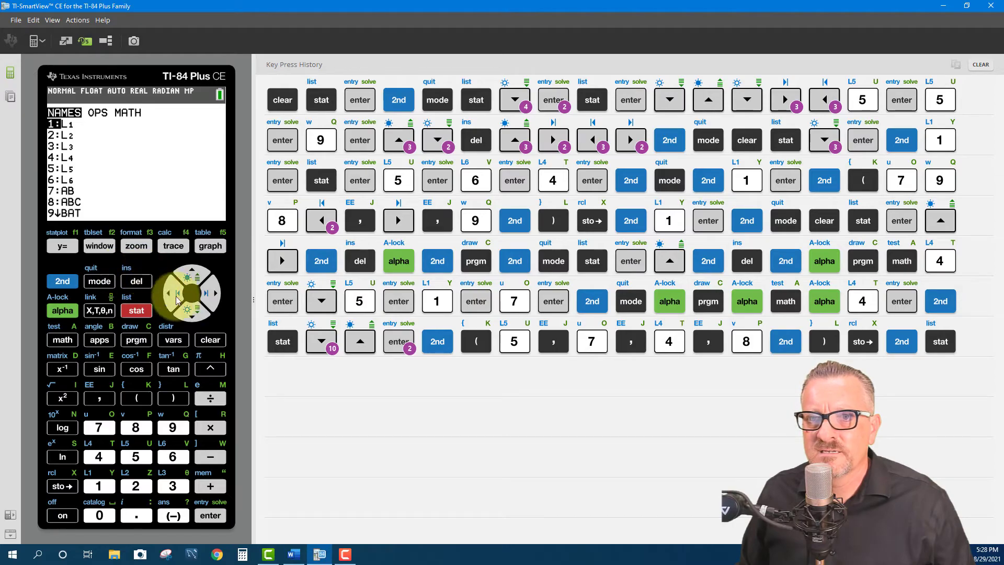
left_click(192, 311)
left_click(192, 312)
left_click(191, 312)
left_click(192, 312)
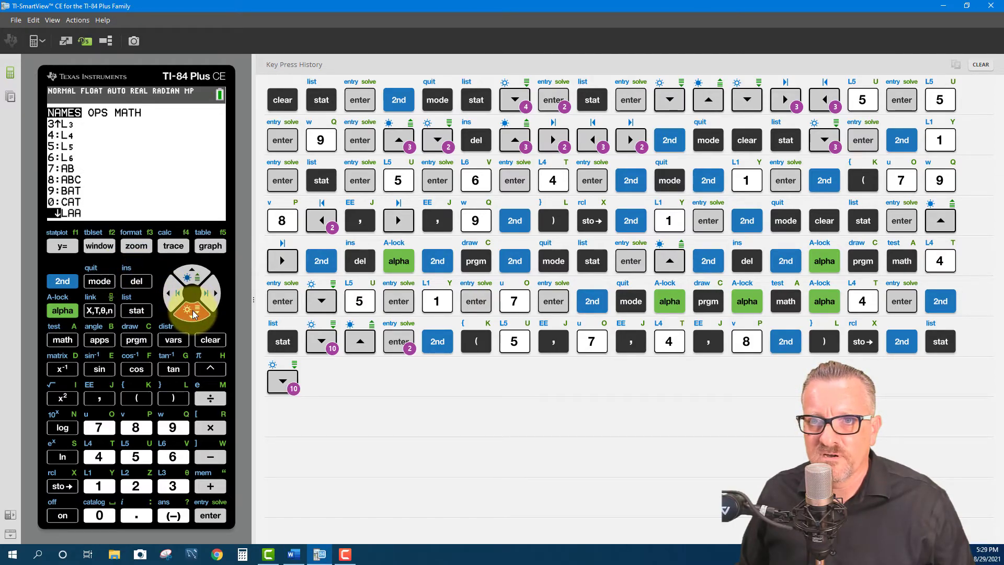
left_click(192, 273)
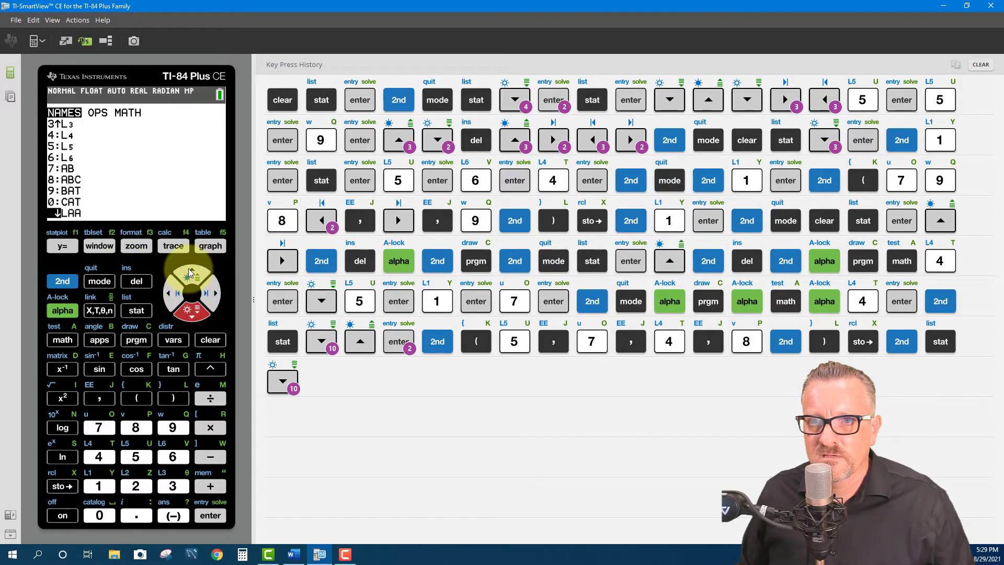
left_click(211, 516)
left_click(210, 516)
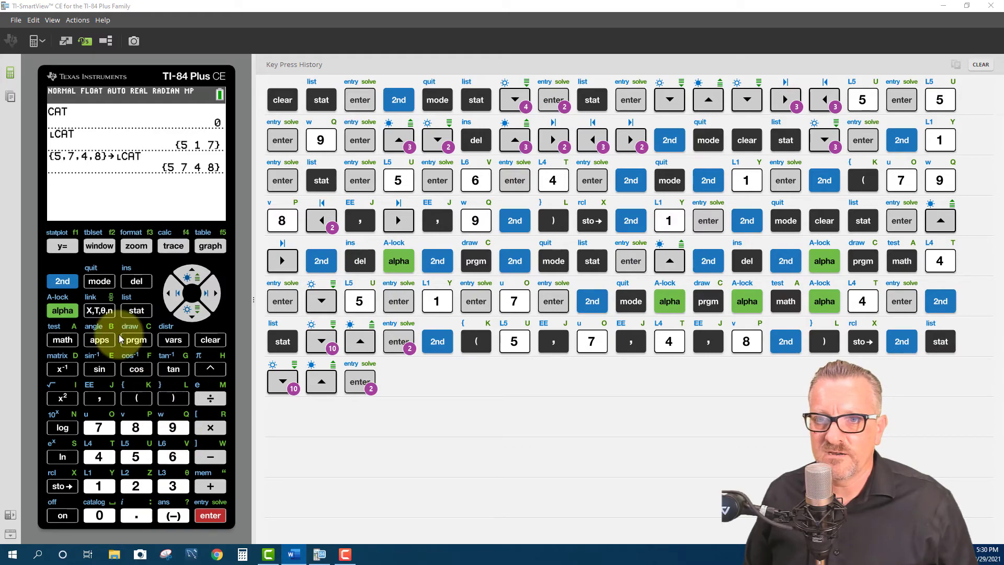
Step: Run SetUpEditor with the new list name SOD so that the list editor contains only that list
left_click(136, 311)
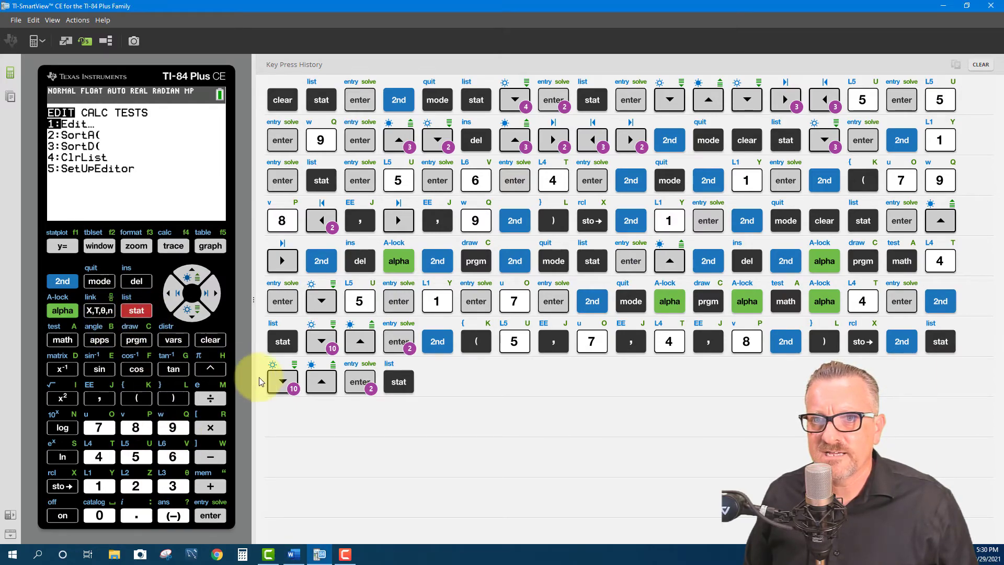
left_click(198, 314)
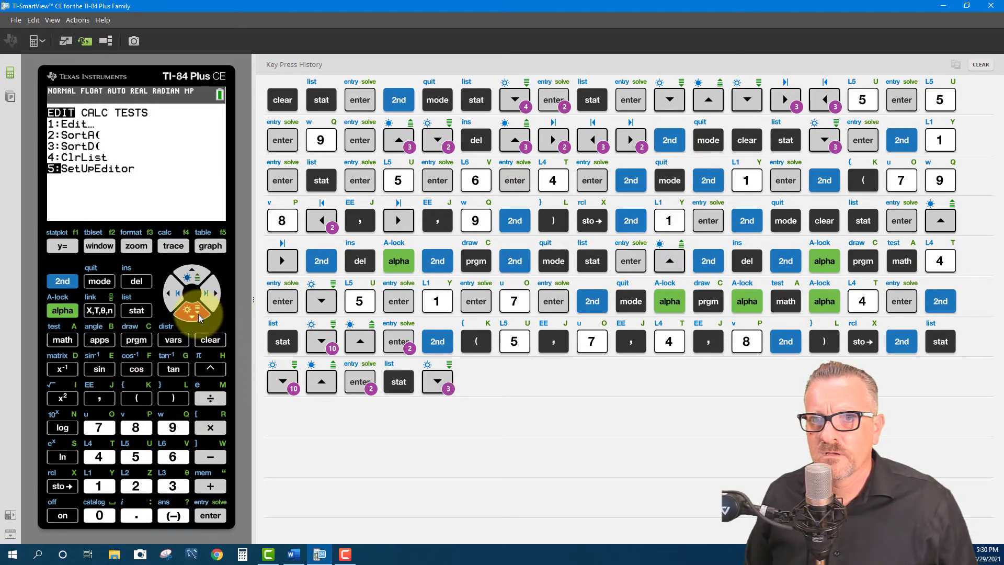
left_click(218, 514)
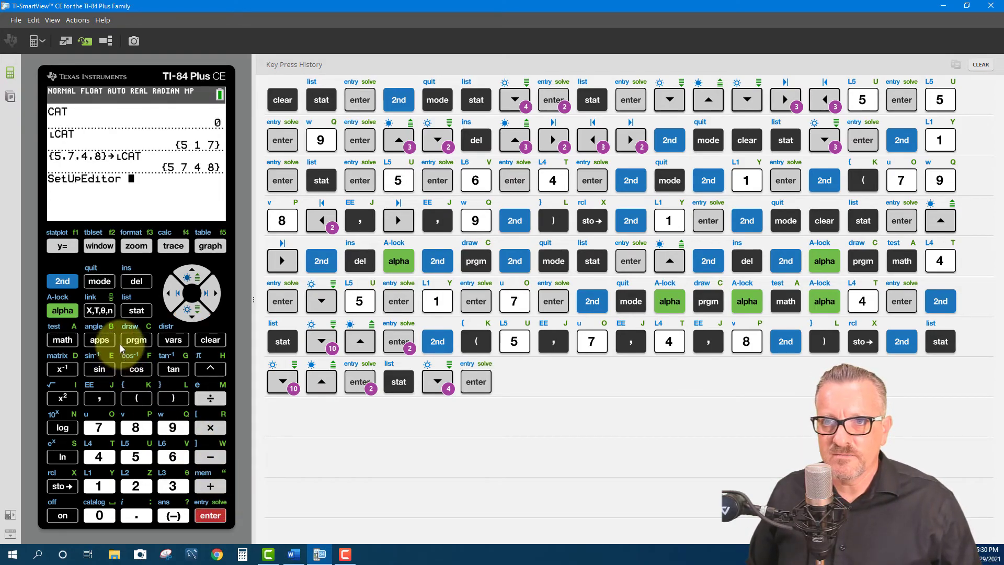
left_click(62, 310)
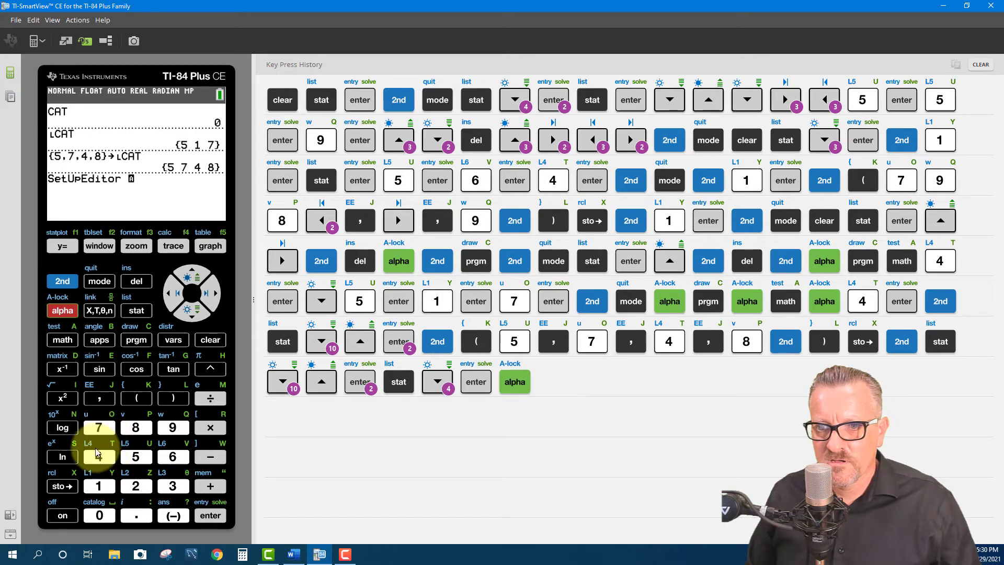
left_click(63, 455)
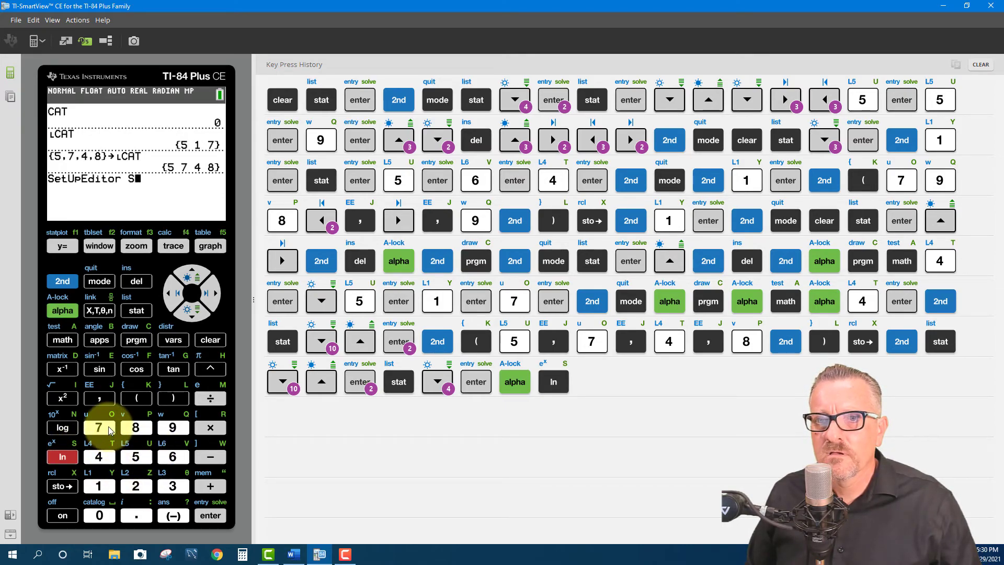
left_click(62, 310)
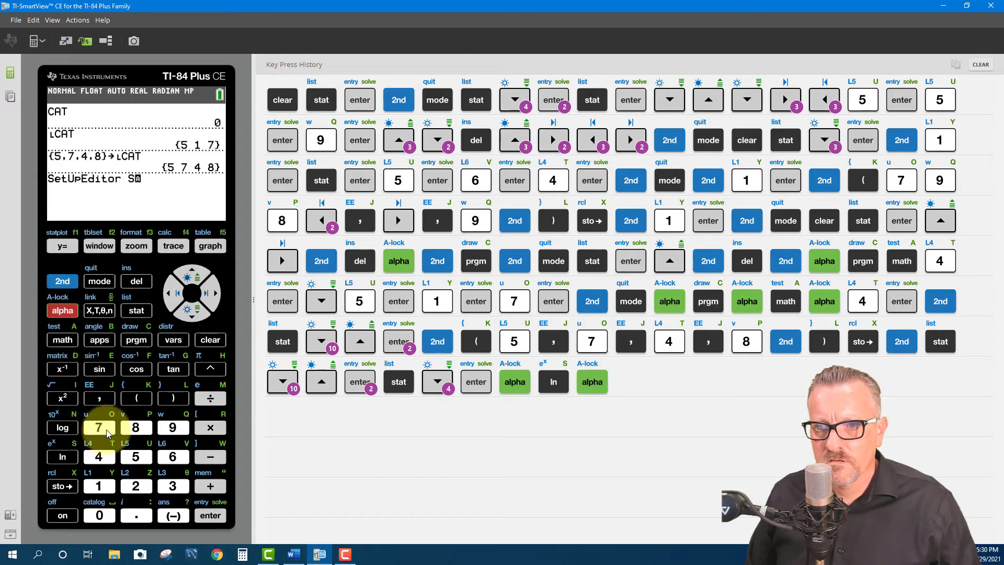
left_click(105, 432)
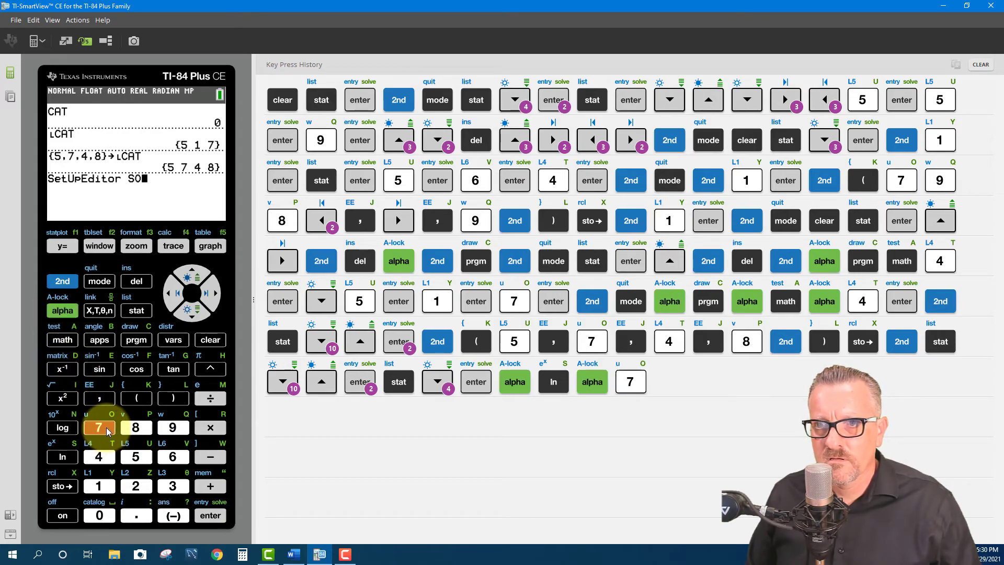
left_click(62, 310)
left_click(62, 369)
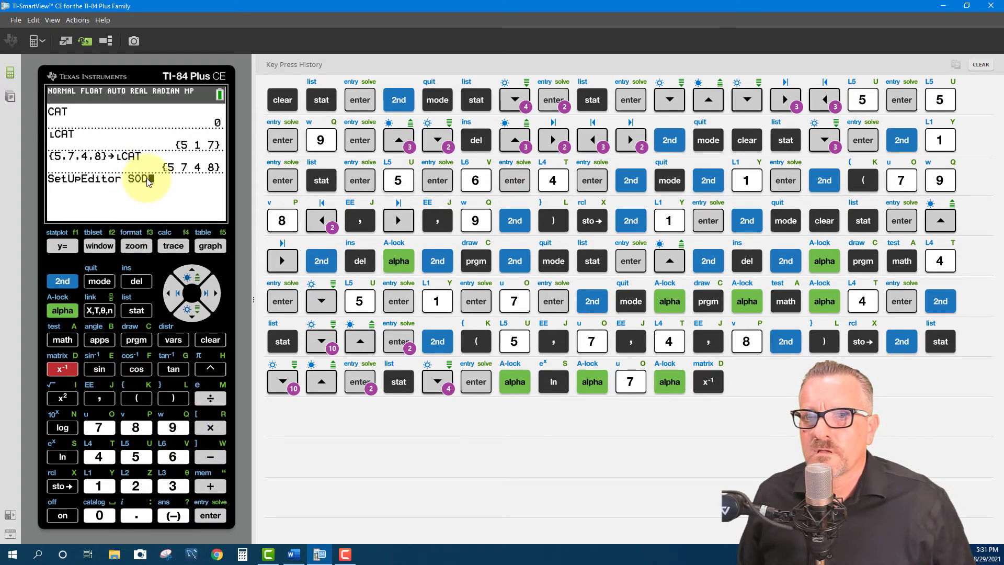
left_click(210, 516)
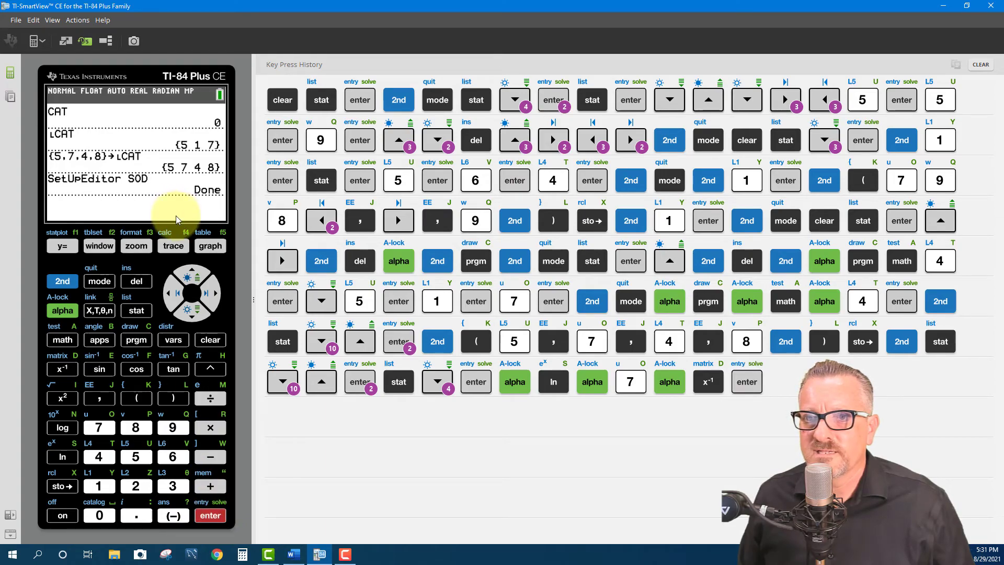
Step: Open the list editor, check which list columns it contains, and return to the home screen
left_click(137, 311)
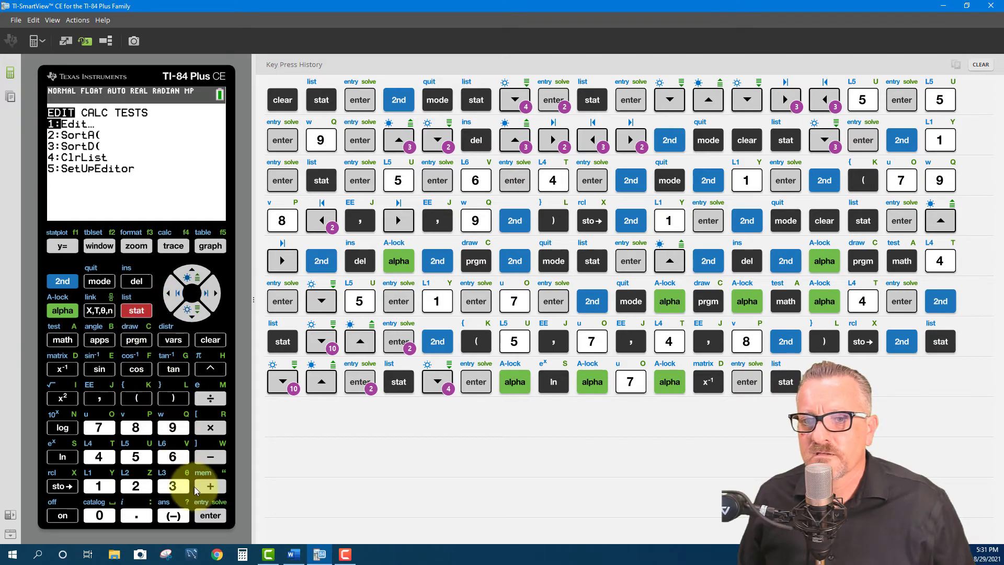
left_click(204, 517)
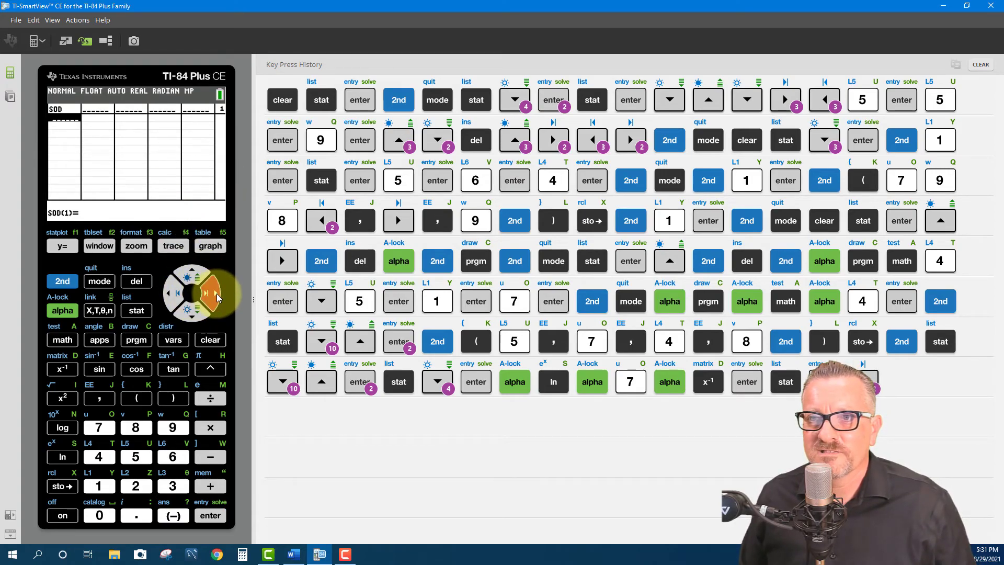
left_click(169, 297)
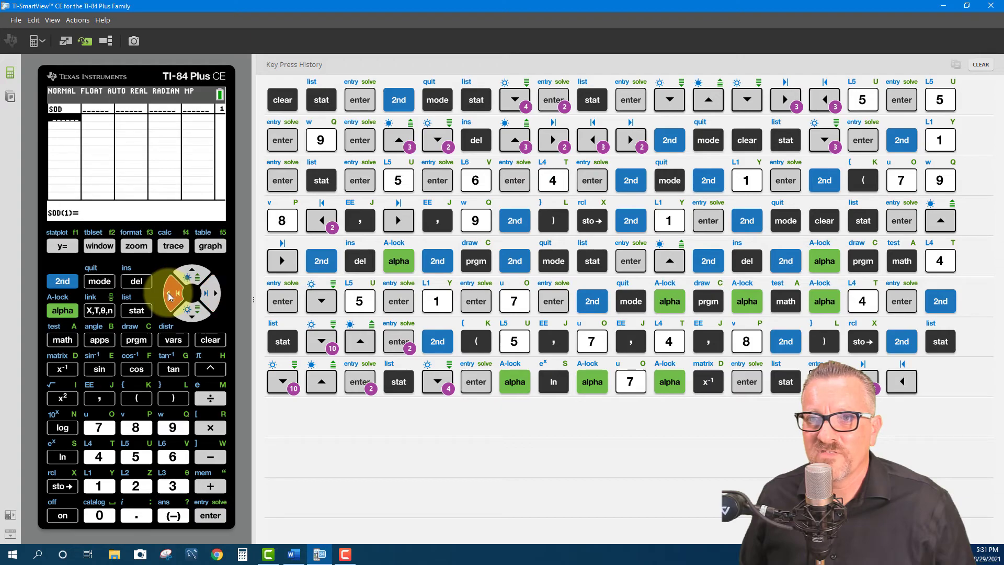
left_click(169, 297)
left_click(170, 296)
left_click(214, 293)
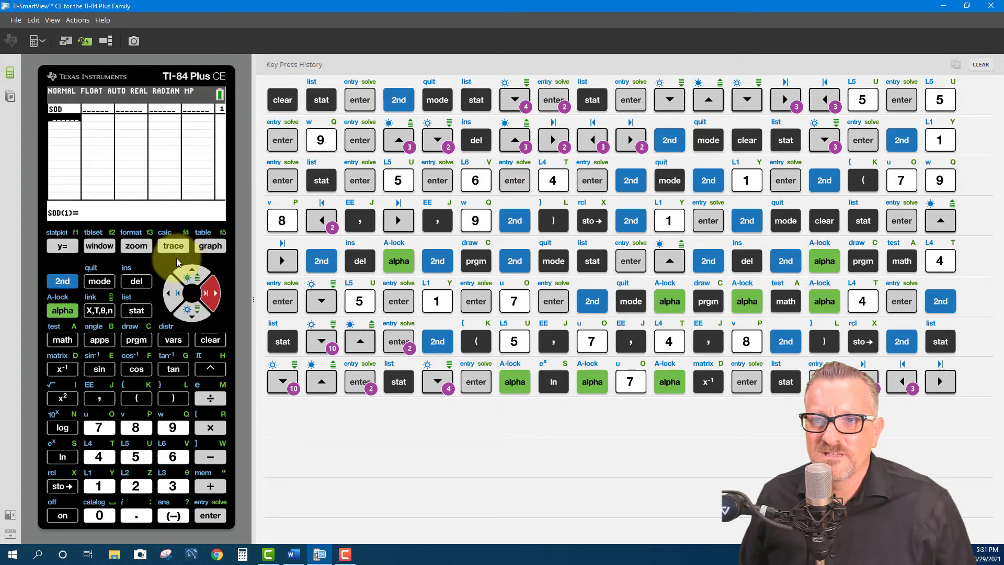
left_click(169, 296)
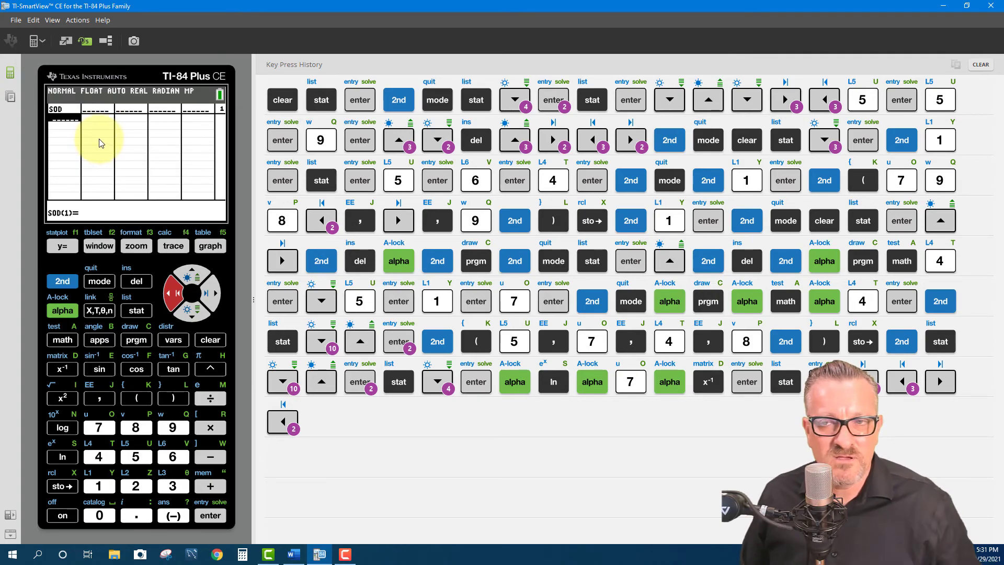
left_click(64, 284)
left_click(100, 281)
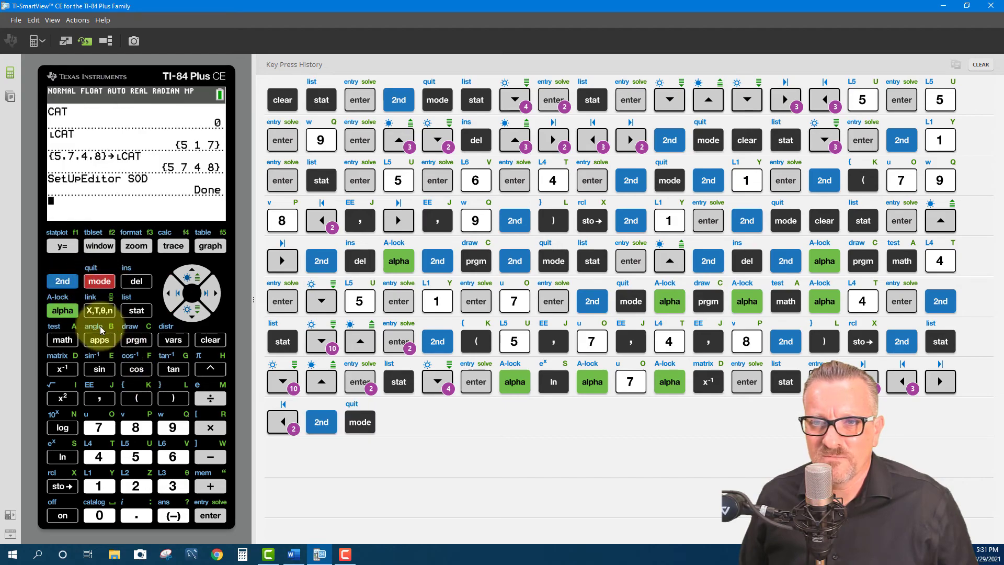
Step: Open the stored list names and look through them for the default lists and the custom named lists
left_click(59, 281)
left_click(136, 310)
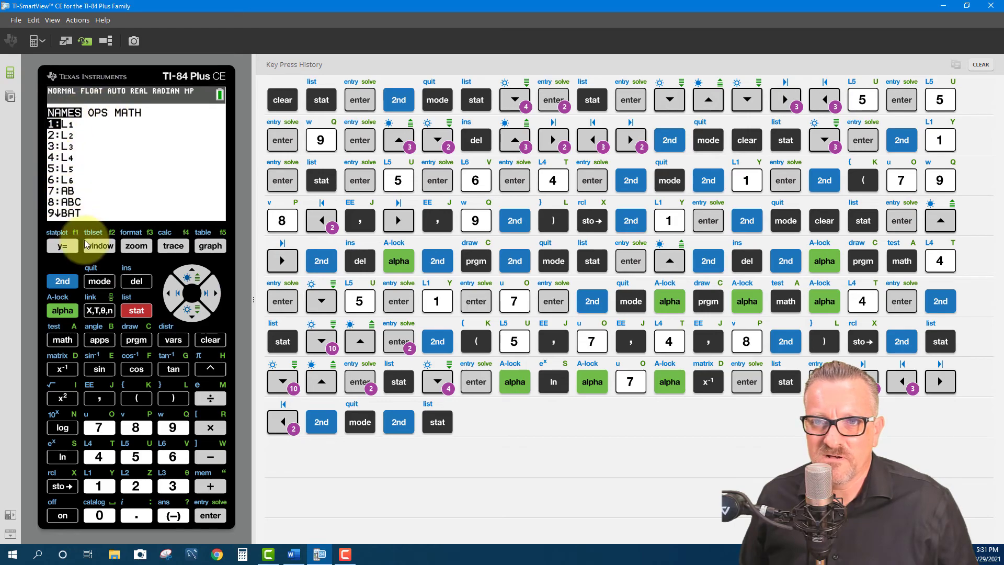
left_click(193, 312)
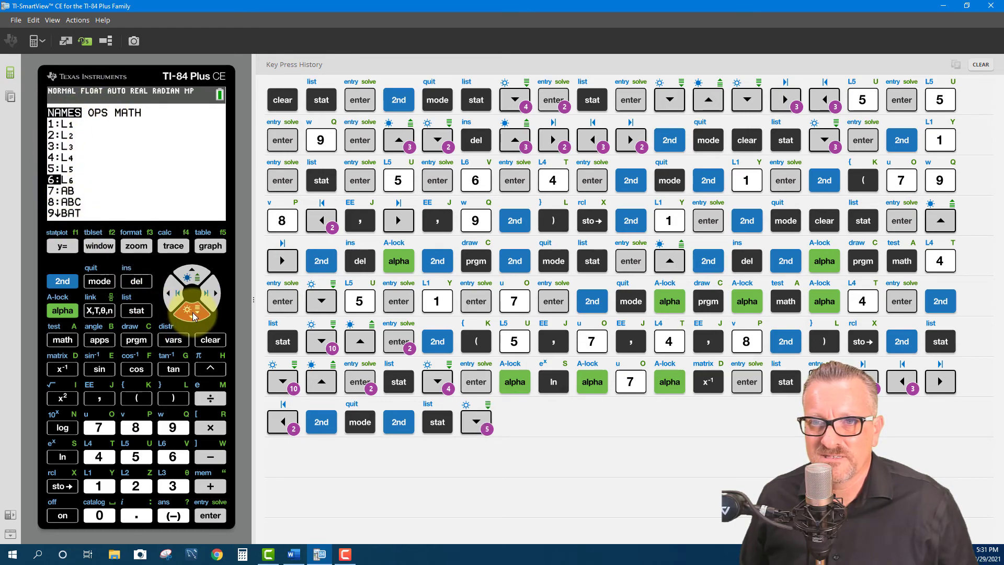
left_click(192, 313)
left_click(193, 314)
left_click(192, 314)
left_click(192, 314)
left_click(193, 314)
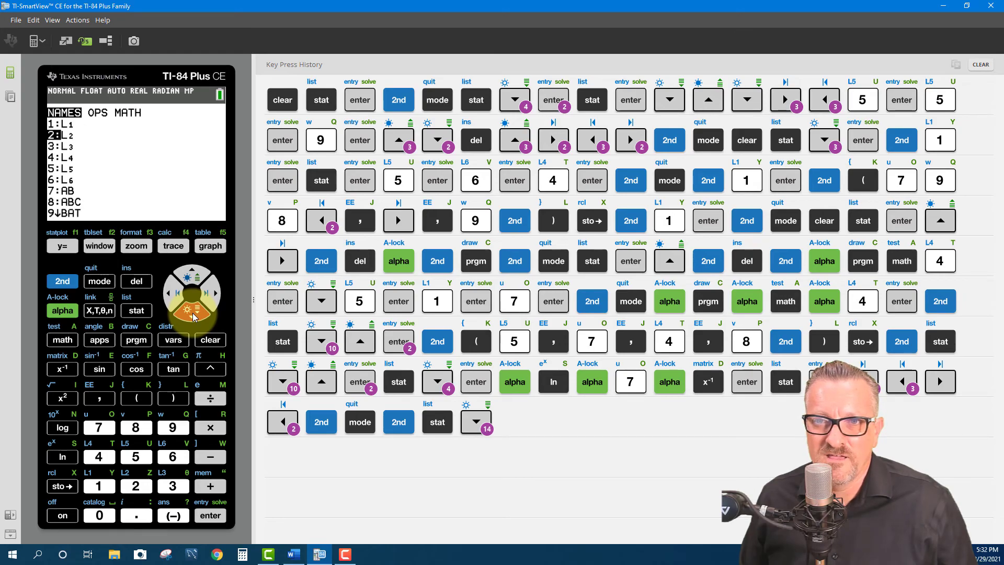
left_click(193, 314)
left_click(193, 313)
left_click(192, 314)
left_click(193, 313)
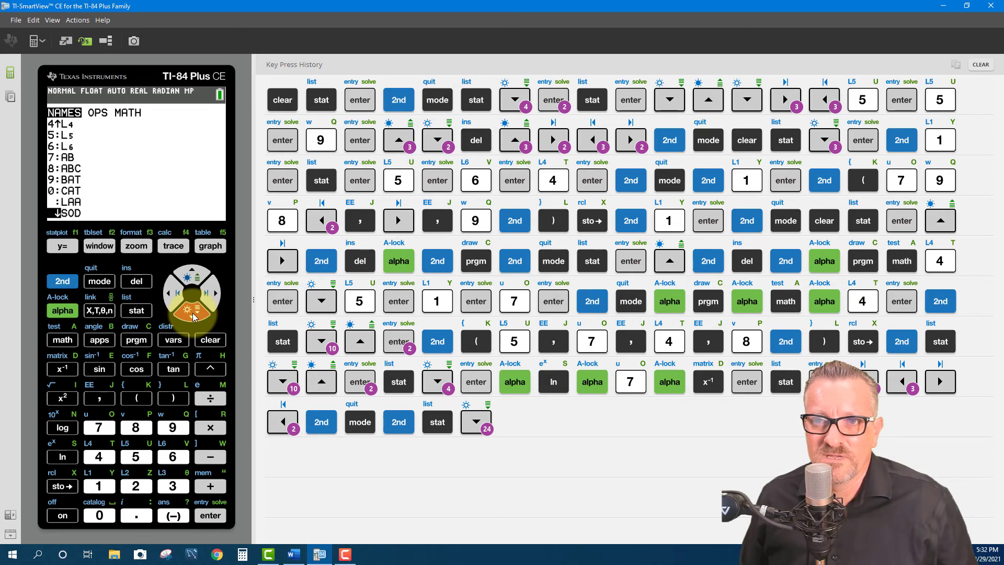
left_click(194, 278)
left_click(195, 279)
left_click(195, 279)
left_click(194, 278)
left_click(195, 279)
left_click(194, 278)
left_click(194, 279)
left_click(194, 278)
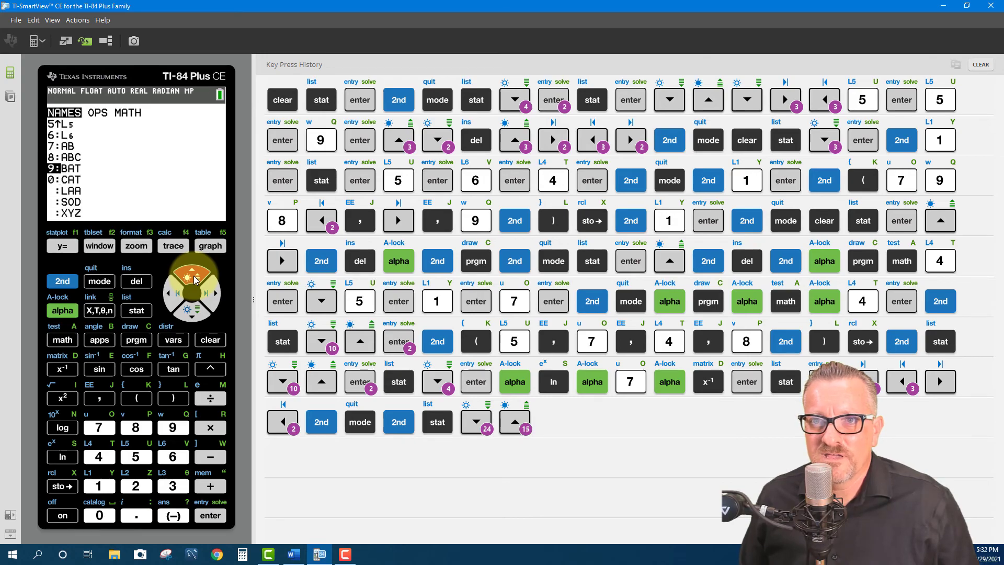
left_click(195, 279)
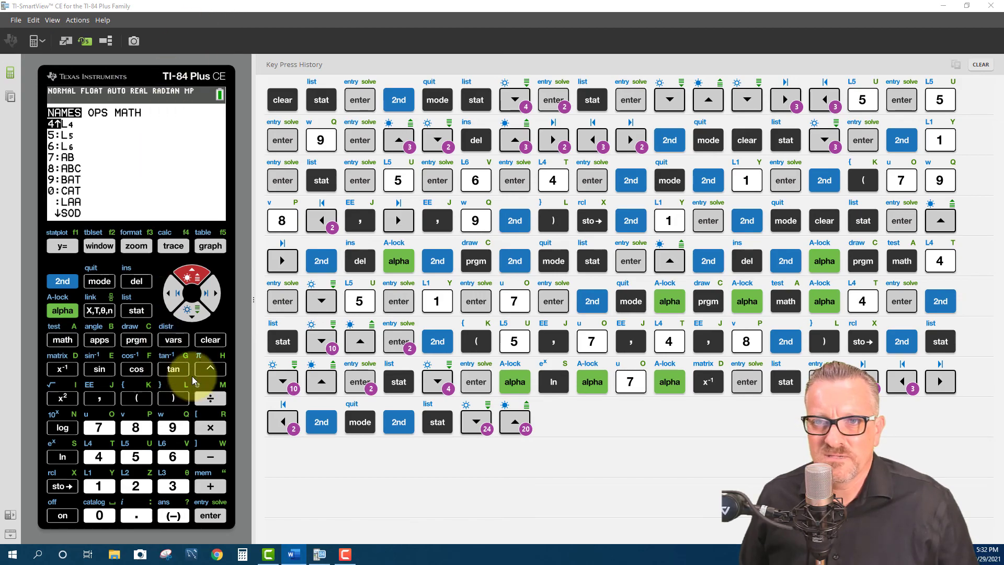
Step: Leave the stored list names for the home screen, and open the Z-Test setup from the statistical tests
left_click(61, 283)
left_click(100, 281)
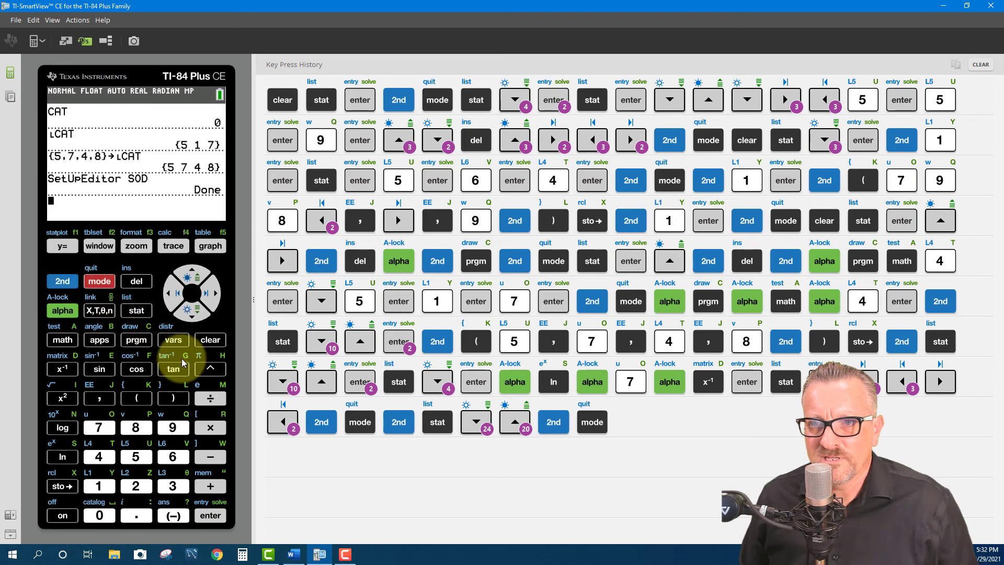
left_click(136, 311)
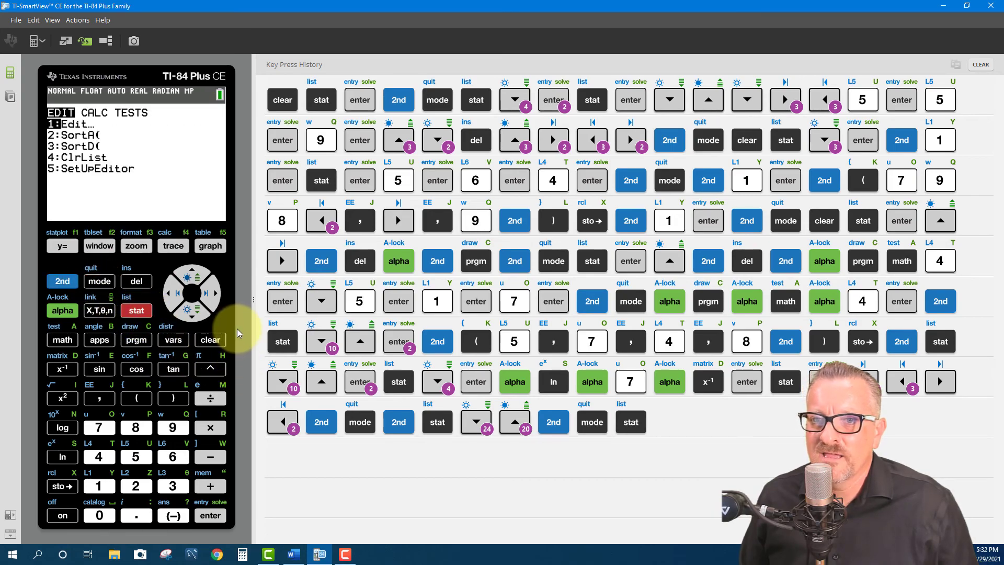
left_click(213, 294)
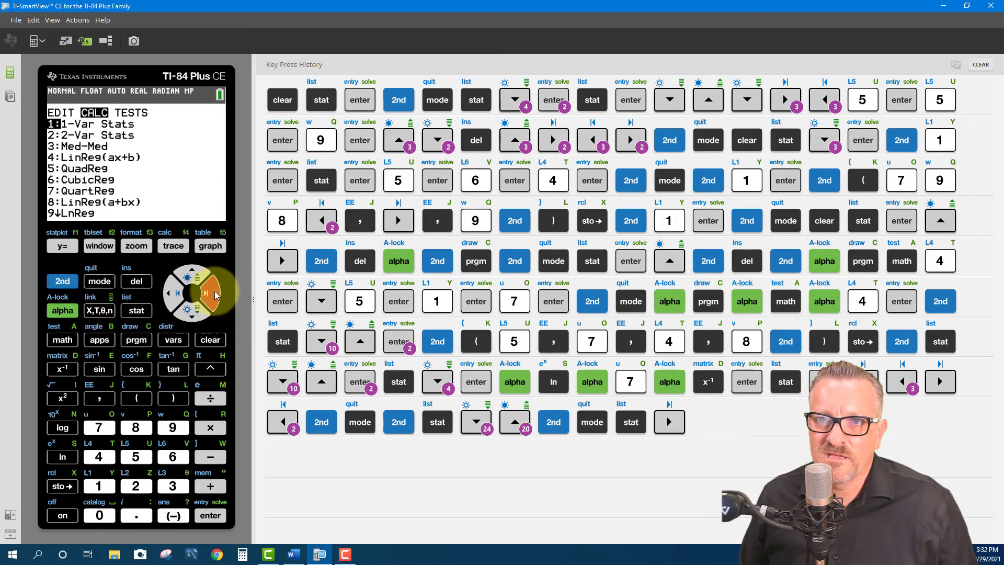
left_click(214, 294)
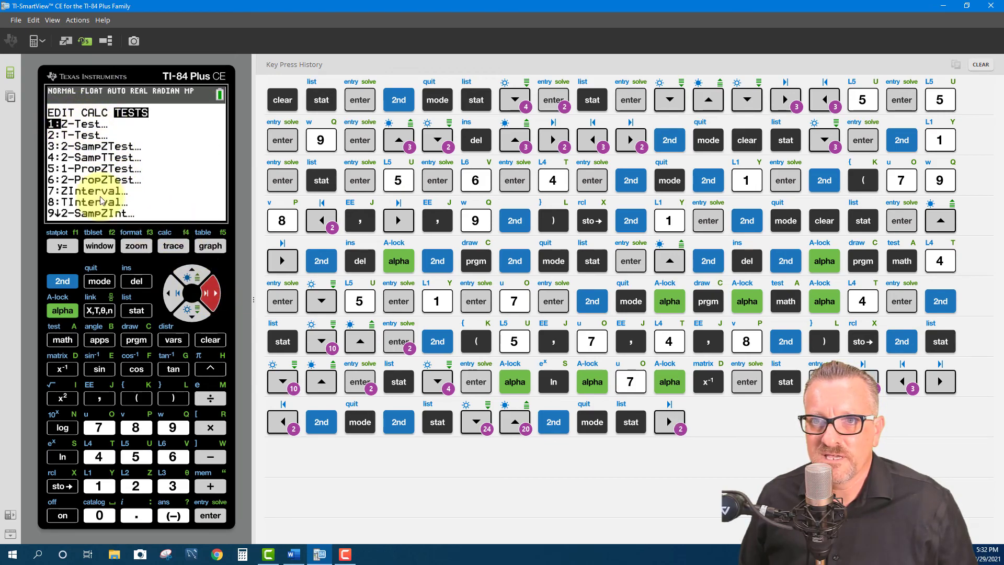
left_click(206, 520)
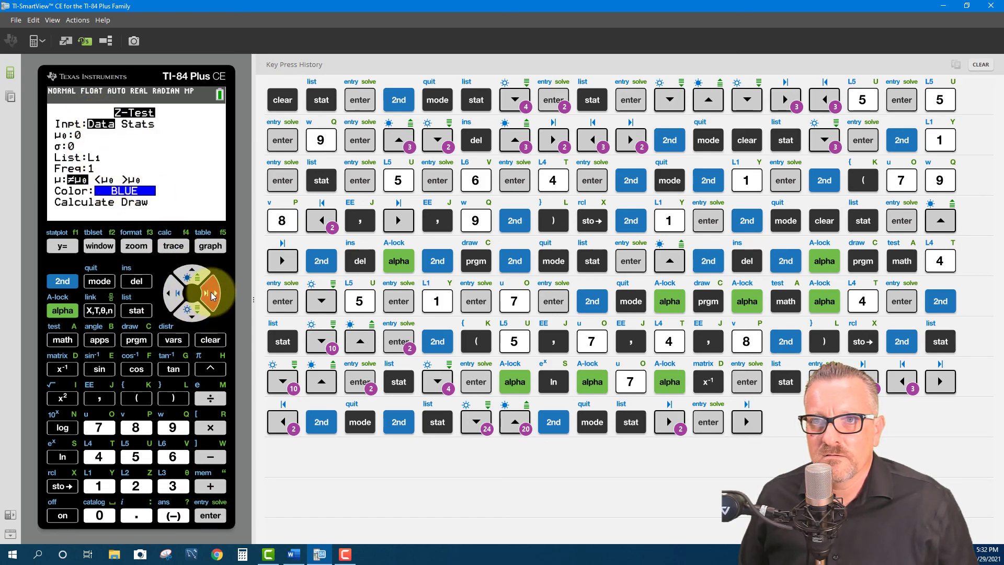
Step: Switch the Z-Test input type to Stats to compare its fields, and set it back to Data
left_click(211, 516)
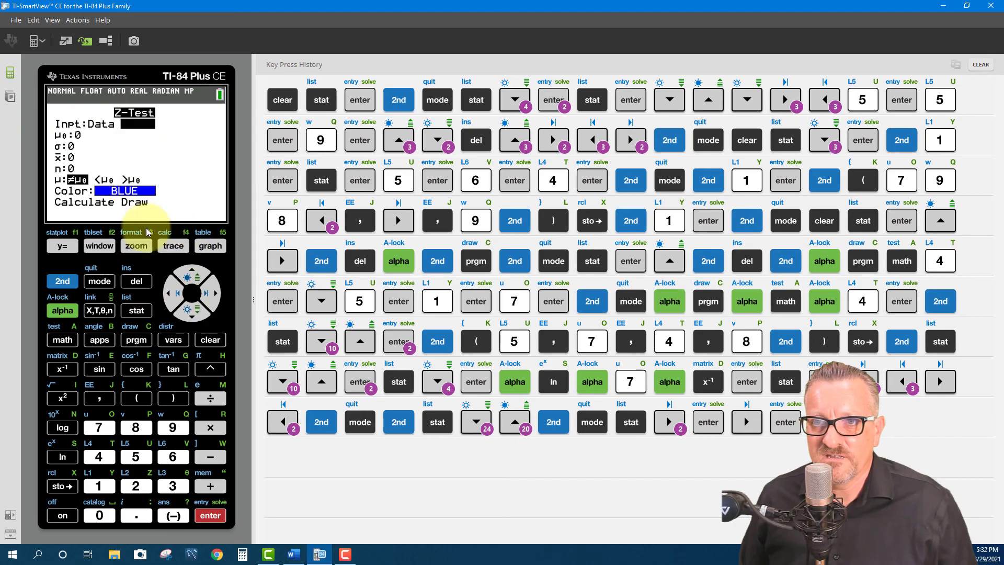
left_click(172, 294)
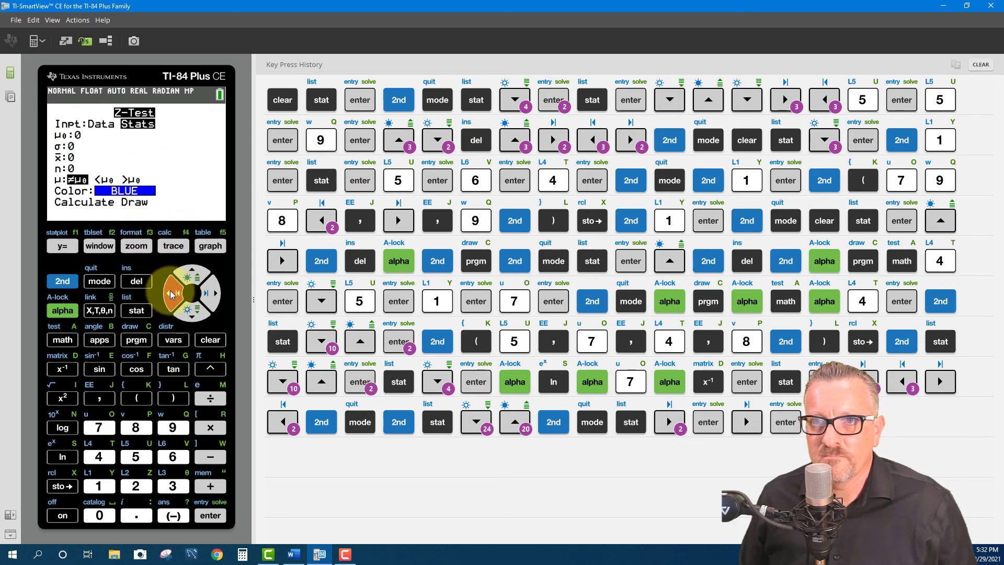
left_click(211, 515)
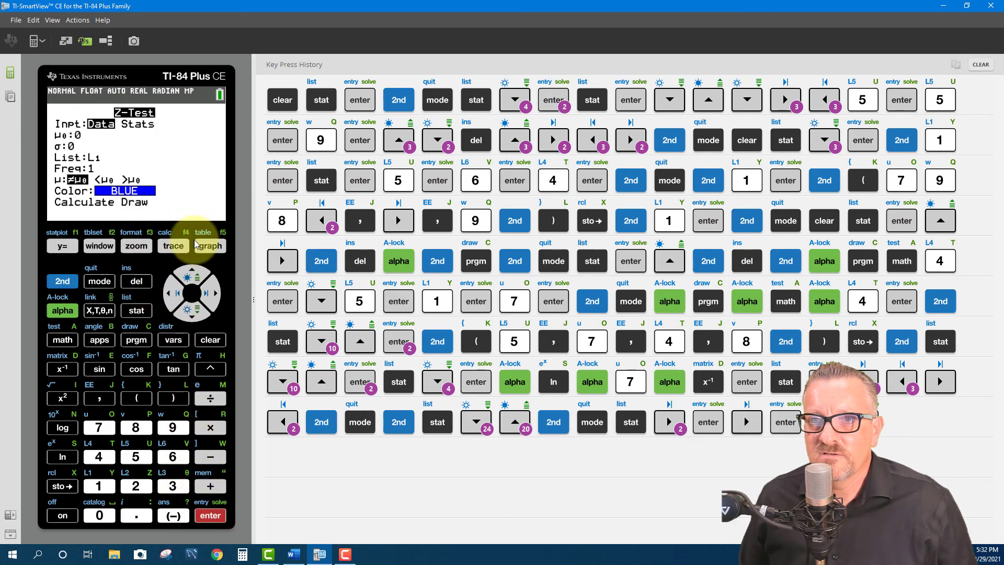